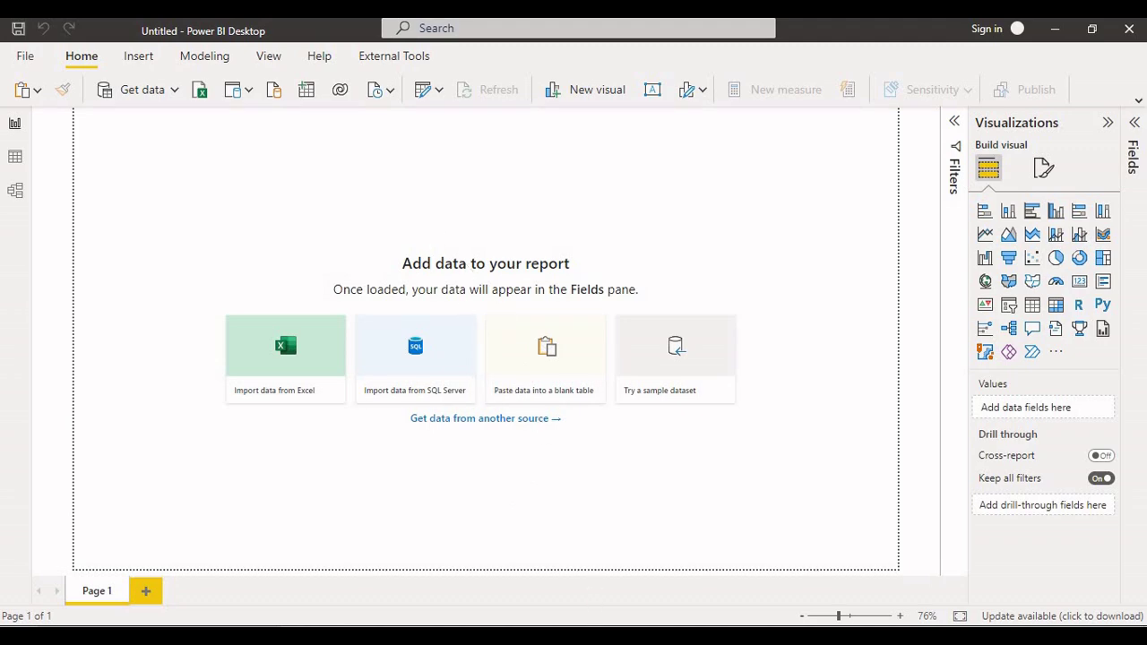
# - In the Excel workbook One To One, examine the columns of the Employee and Department sheets, especially the employee ID column in each
pyautogui.click(606, 637)
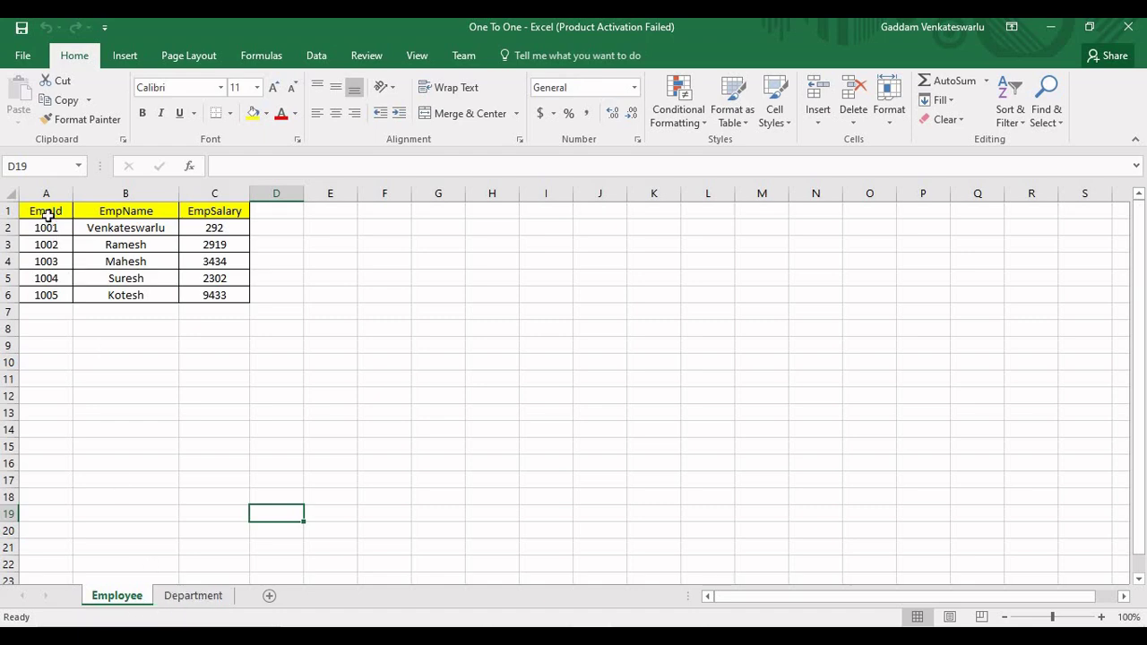
pyautogui.moveTo(46, 216); pyautogui.dragTo(40, 303)
pyautogui.moveTo(125, 211); pyautogui.dragTo(157, 294)
pyautogui.moveTo(195, 210); pyautogui.dragTo(195, 332)
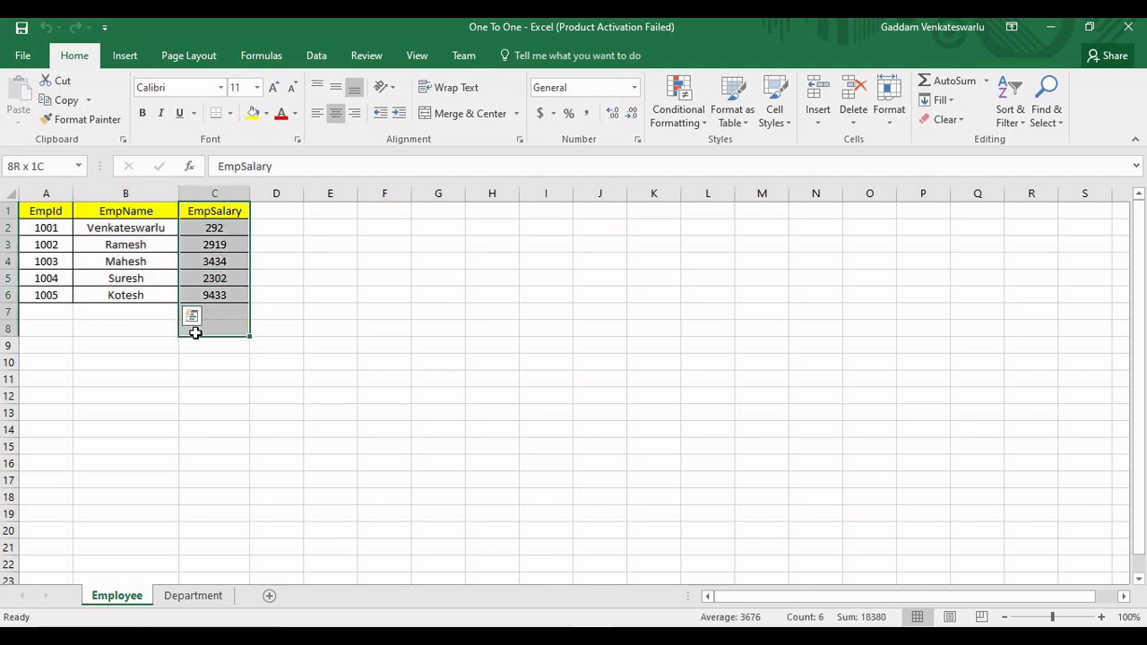
pyautogui.click(193, 596)
pyautogui.moveTo(65, 216); pyautogui.dragTo(48, 259)
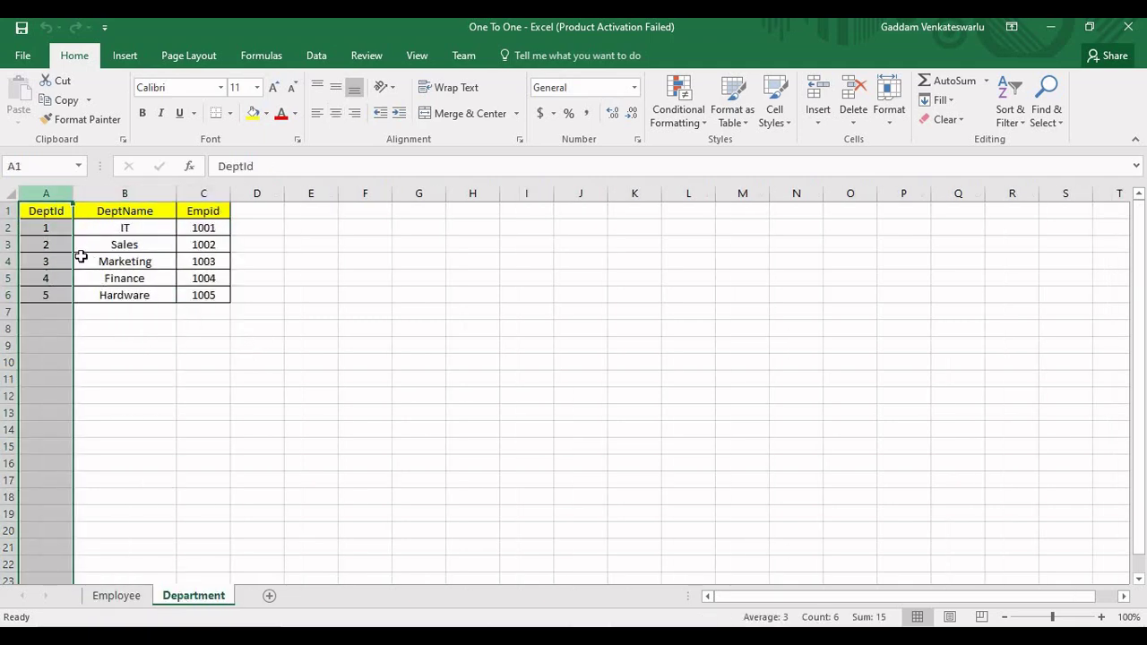
pyautogui.click(122, 194)
pyautogui.click(206, 194)
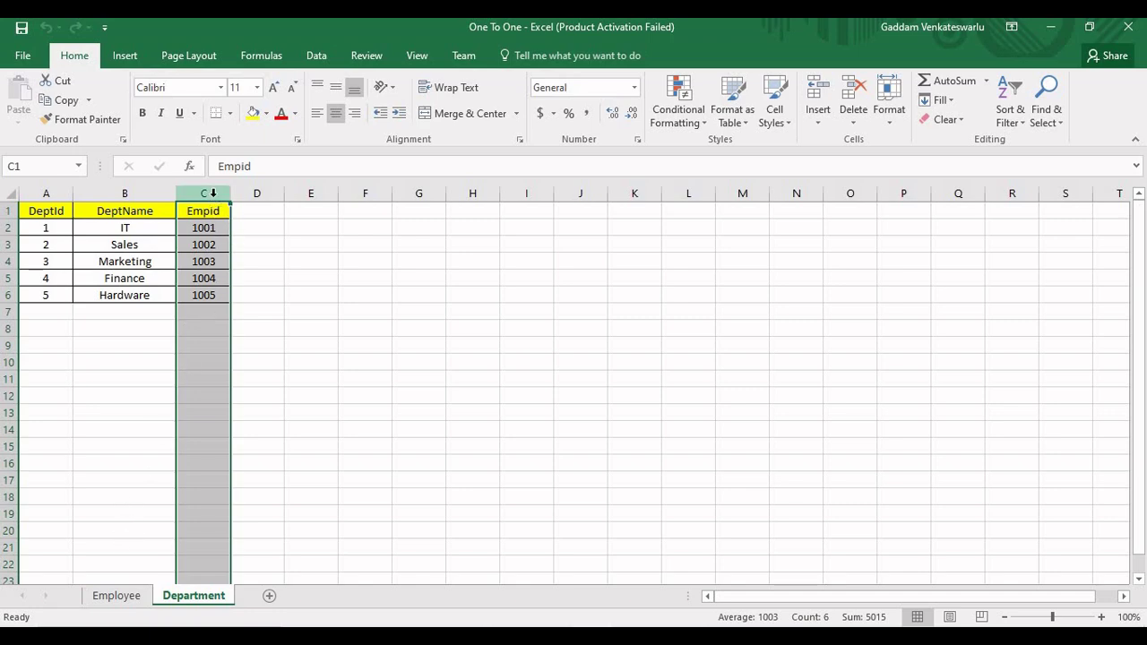
pyautogui.click(117, 595)
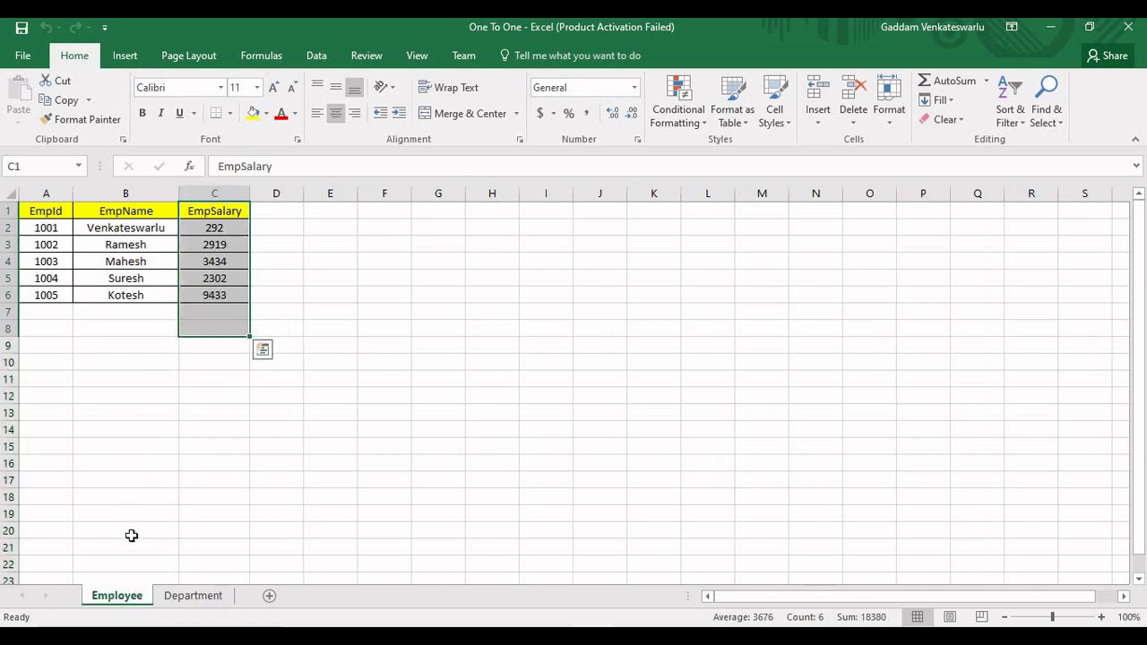
pyautogui.click(37, 192)
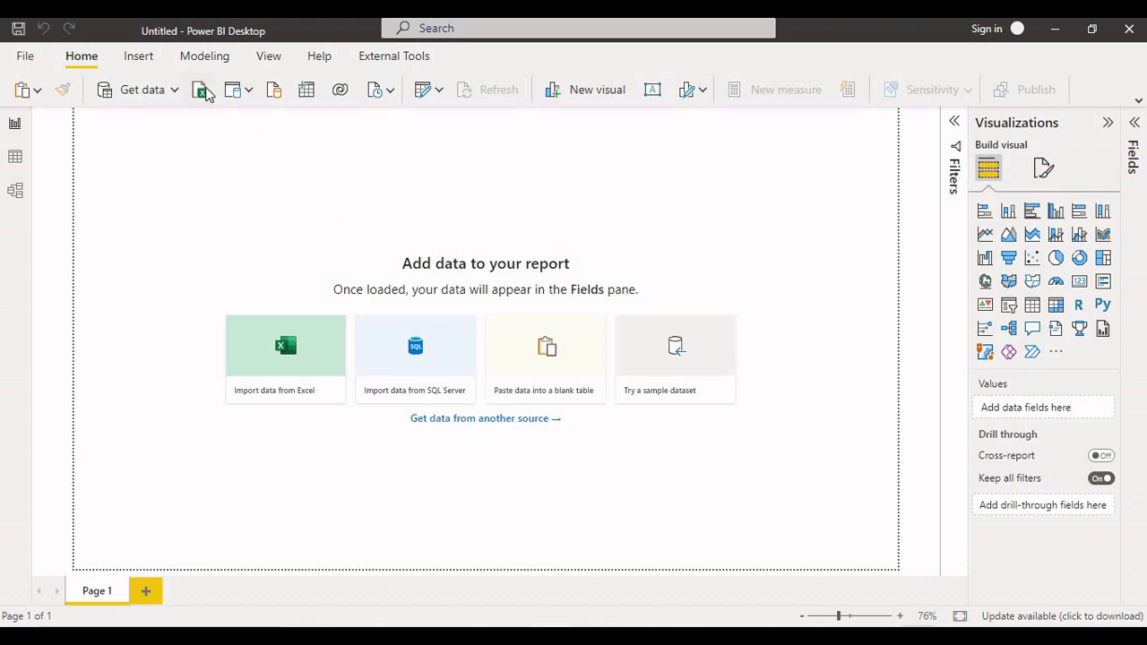
# - In Power BI Desktop, load the Department and Employee tables from the Excel workbook One To One in the DAX Files folder
pyautogui.click(203, 91)
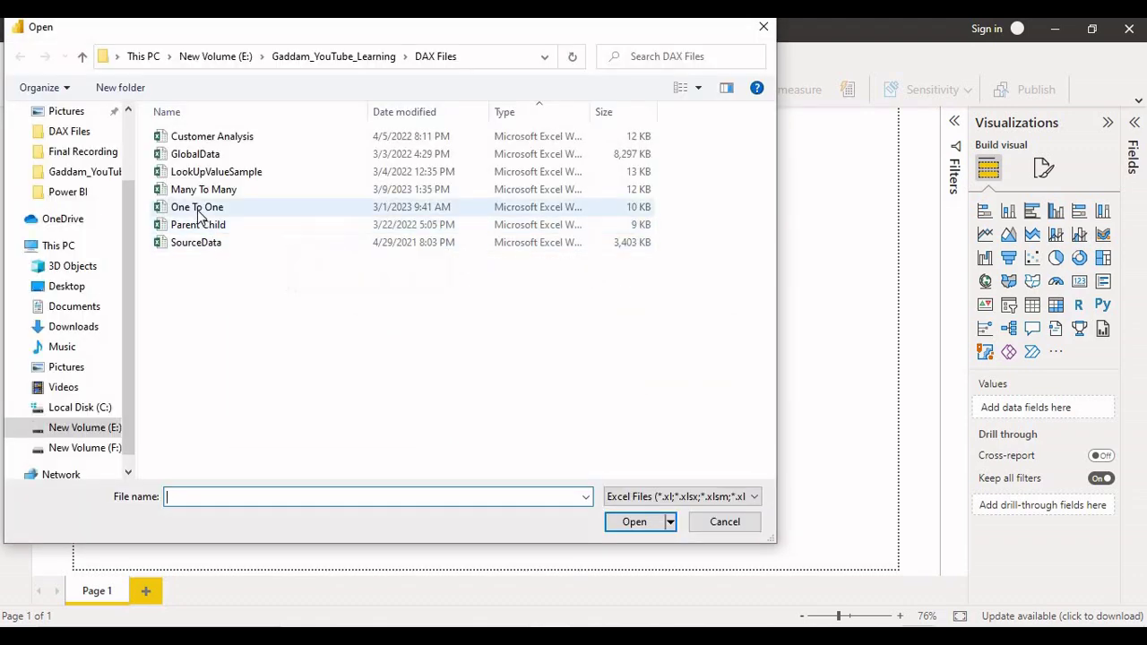
pyautogui.doubleClick(198, 213)
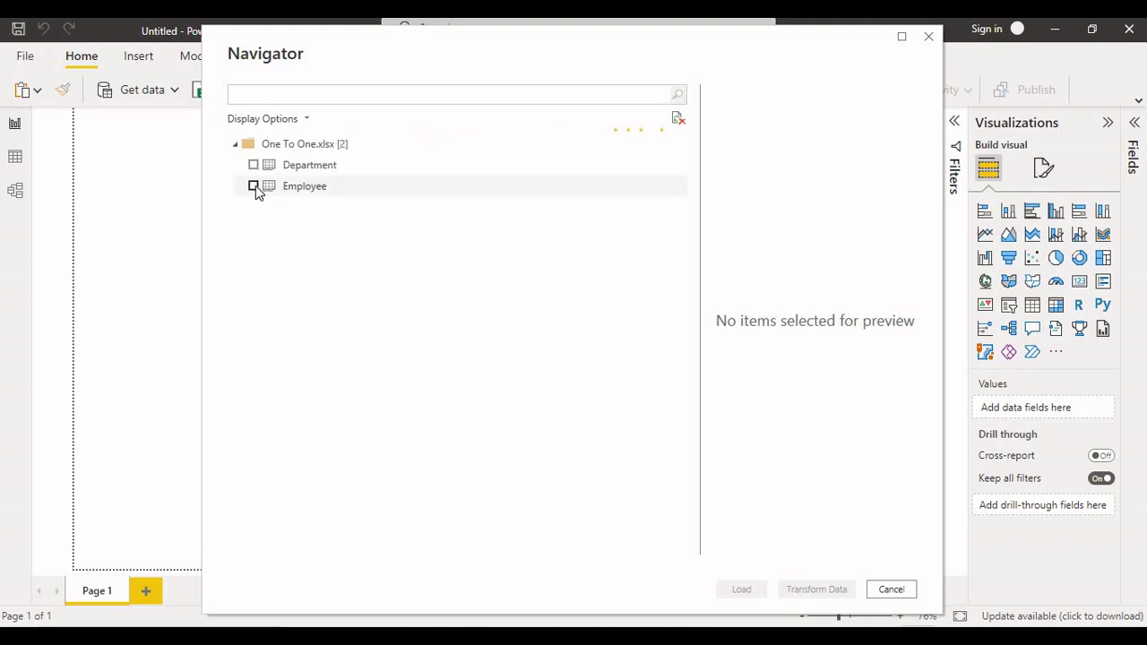
pyautogui.click(253, 165)
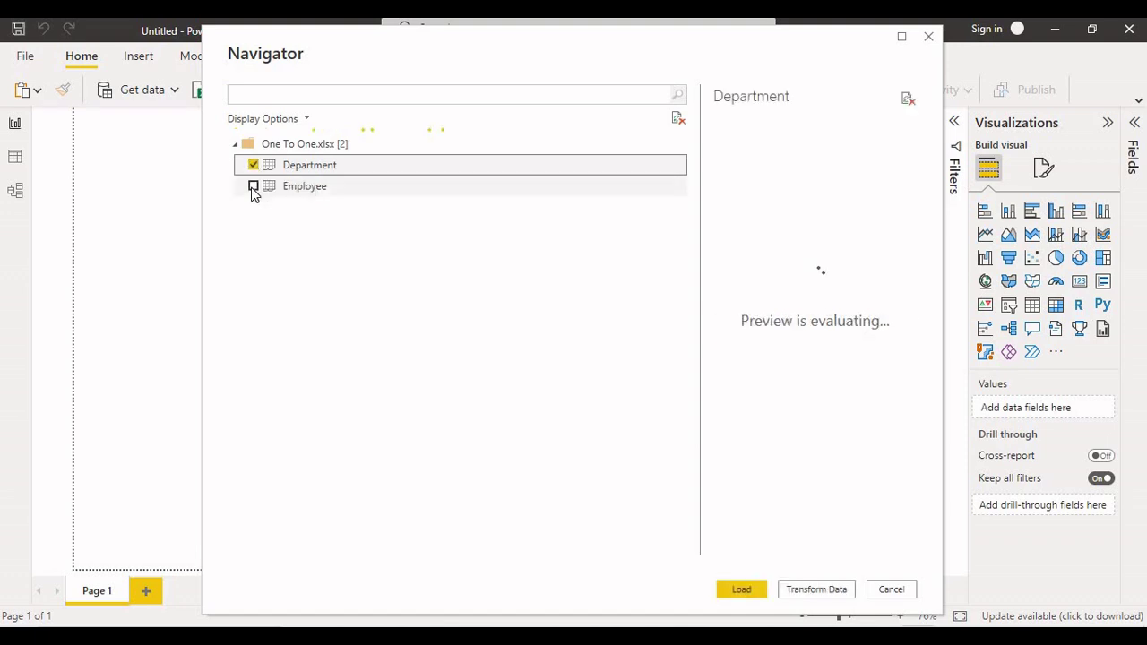
pyautogui.click(253, 187)
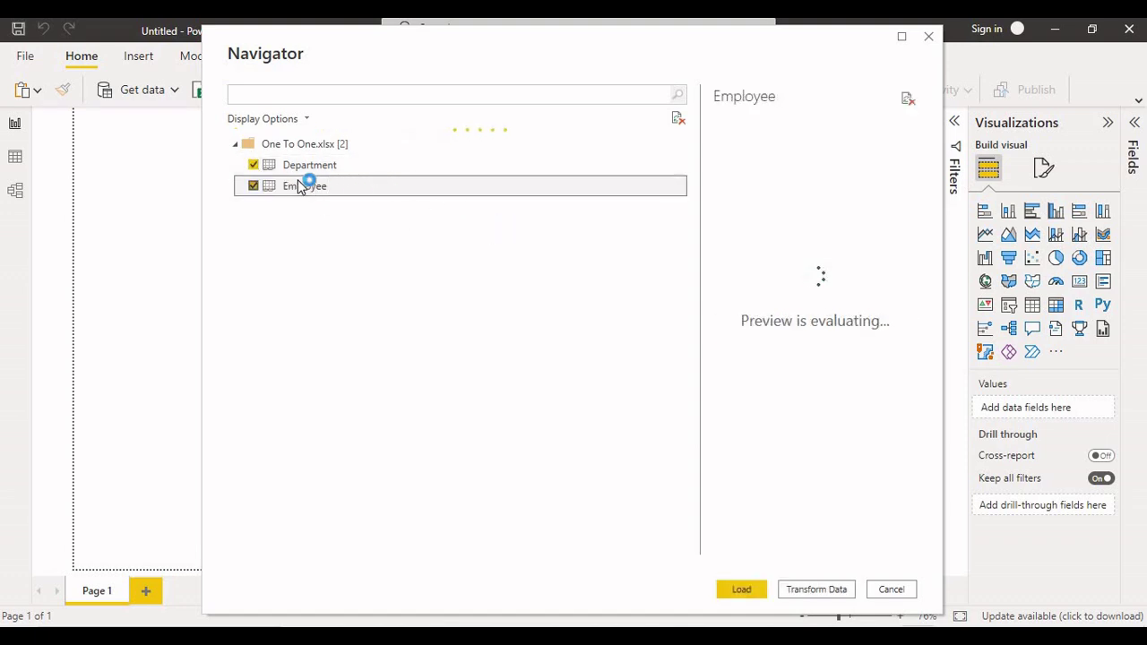
pyautogui.click(902, 36)
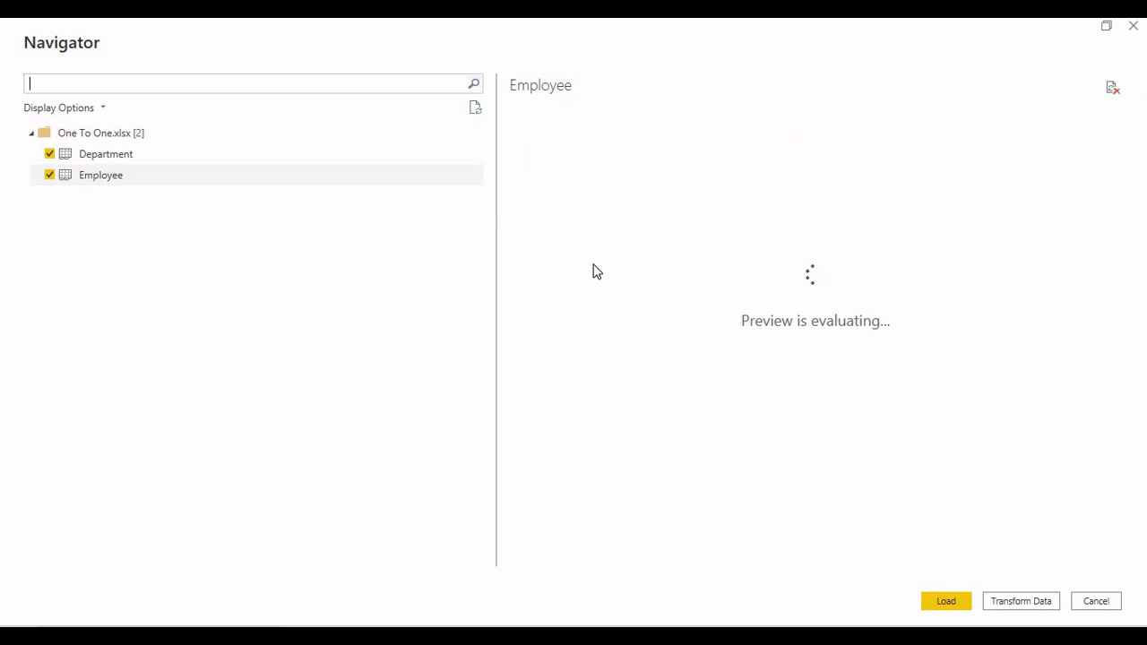
pyautogui.click(152, 154)
pyautogui.click(139, 172)
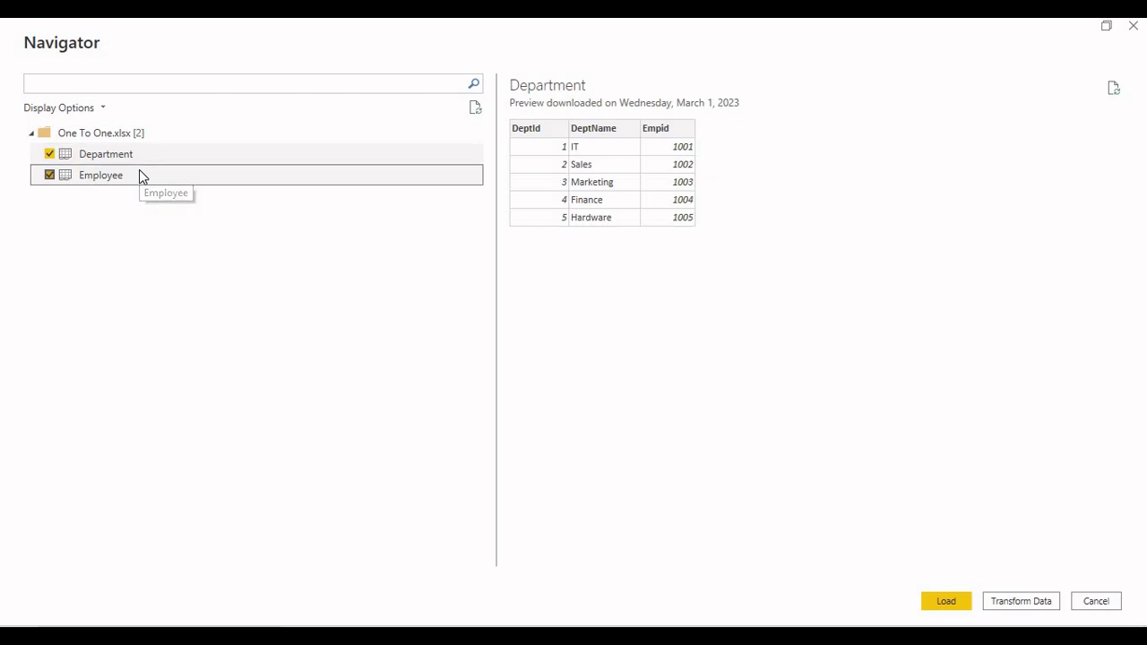
pyautogui.click(948, 603)
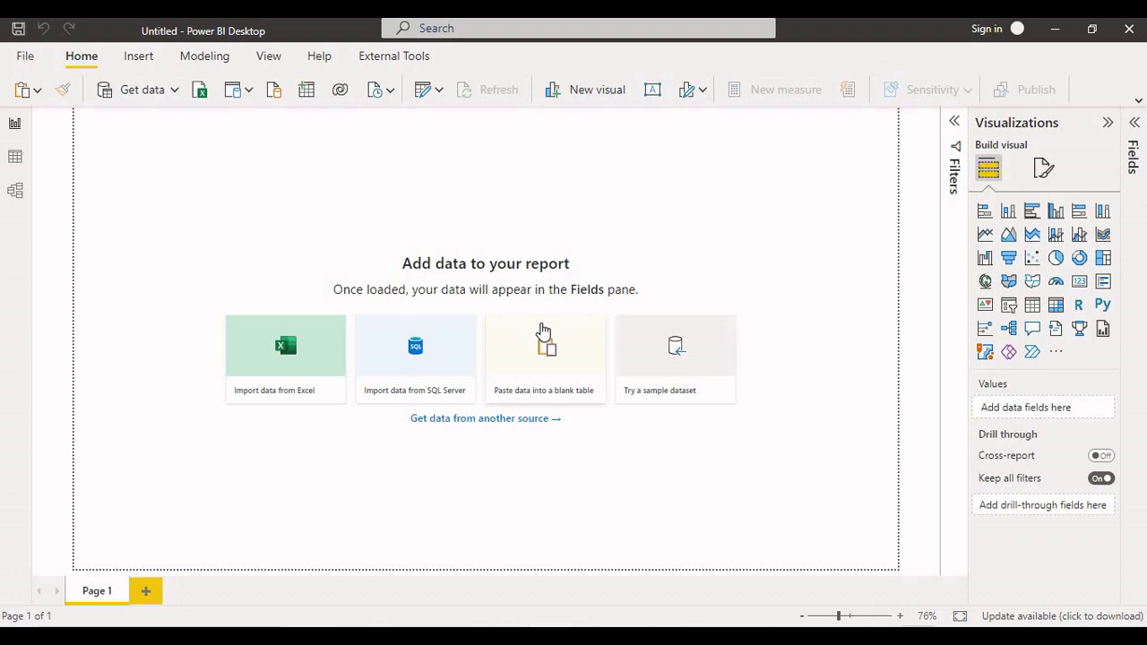
pyautogui.click(543, 331)
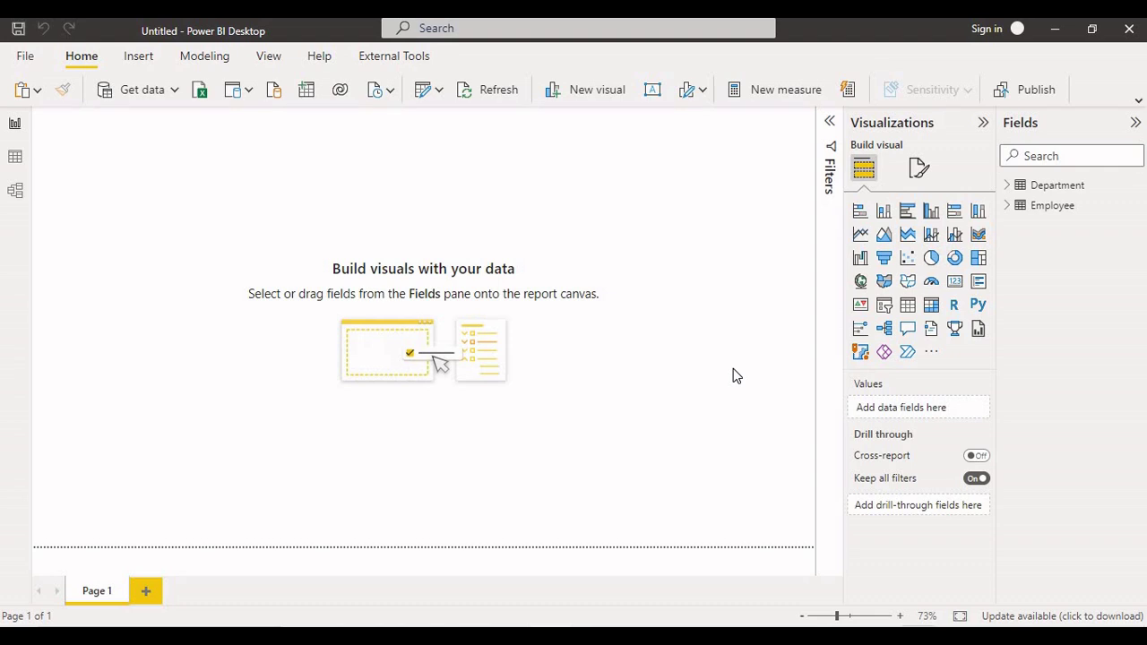
# - Review both tables' data, place Employee beside Department in the model diagram, and open their relationship for editing
pyautogui.click(12, 158)
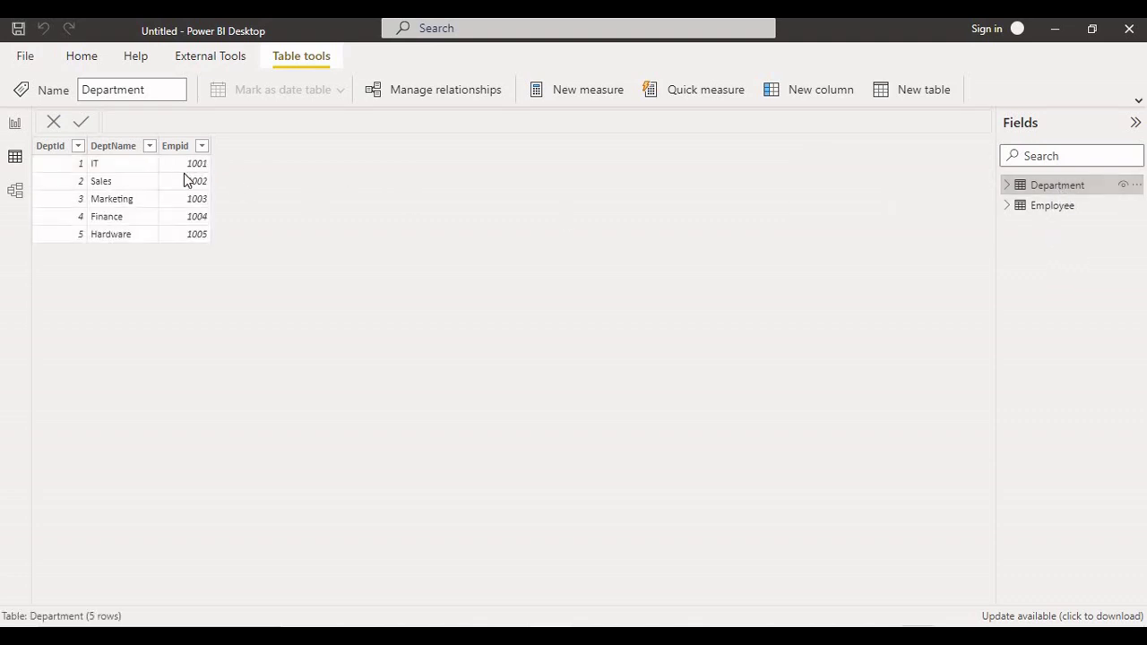
pyautogui.click(1045, 208)
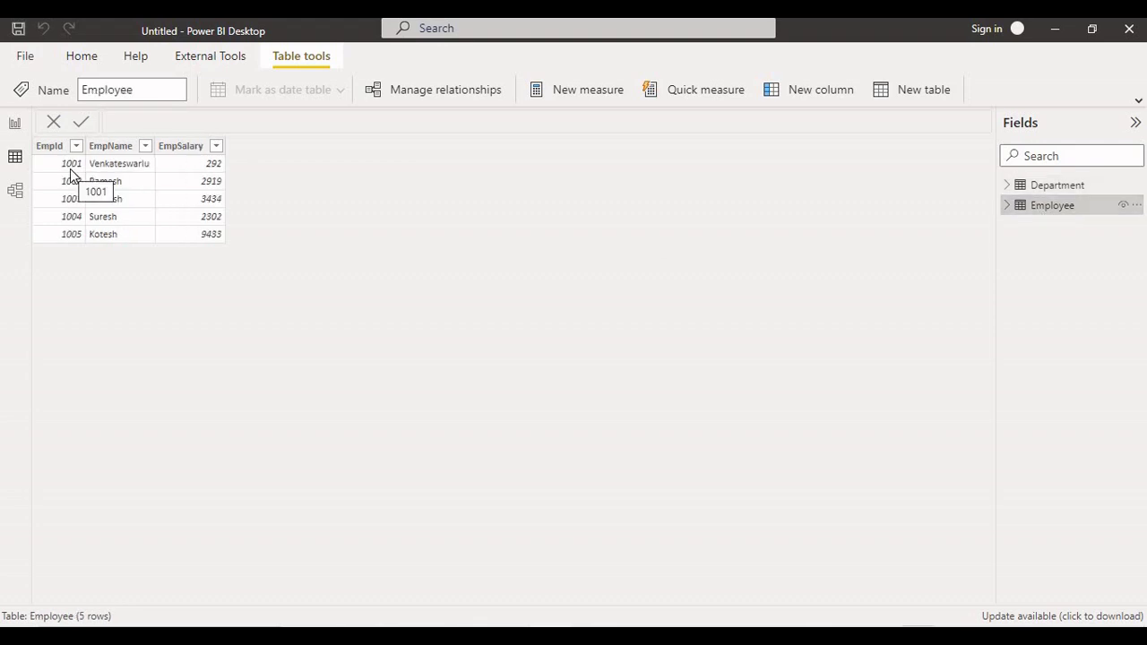
pyautogui.click(18, 195)
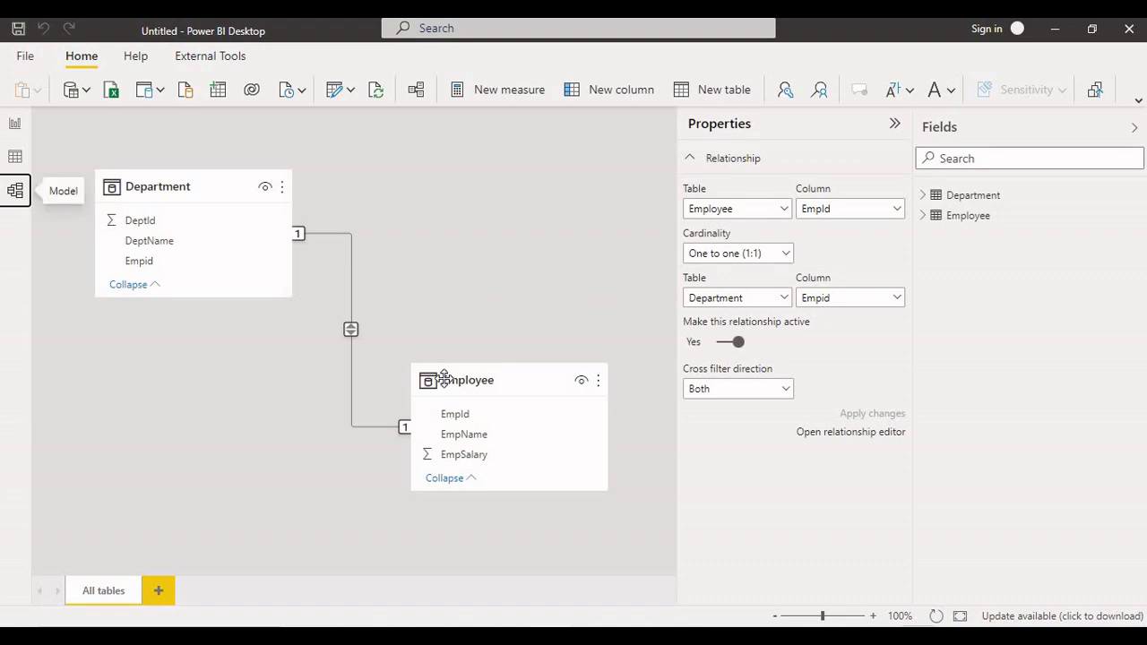
pyautogui.moveTo(444, 380); pyautogui.dragTo(493, 185)
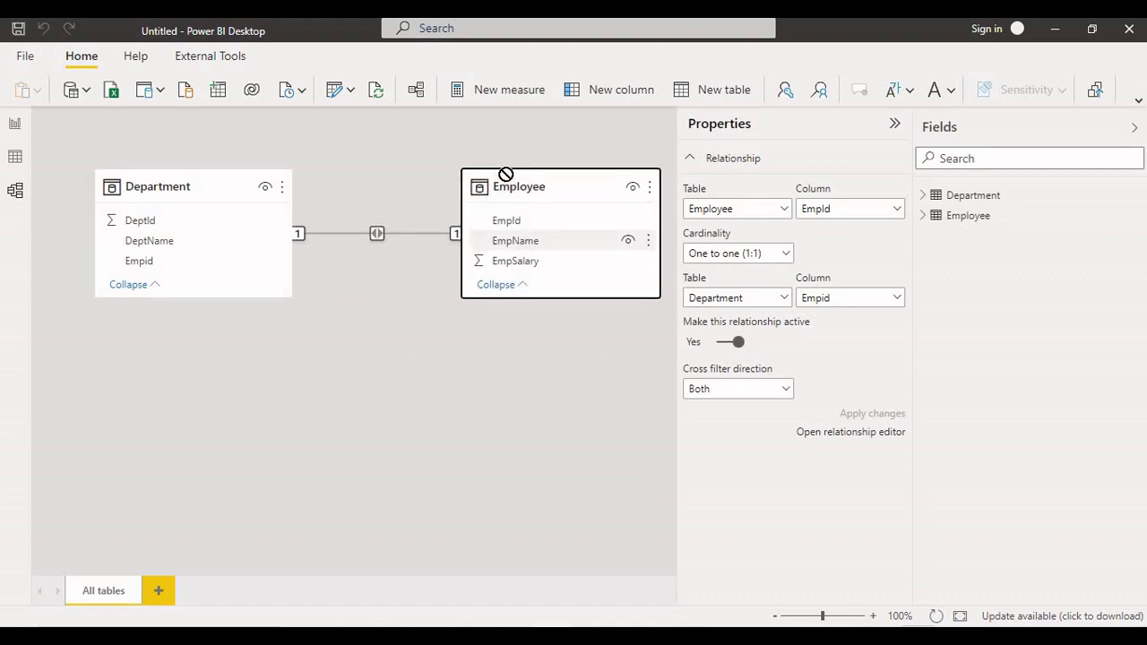
pyautogui.click(225, 188)
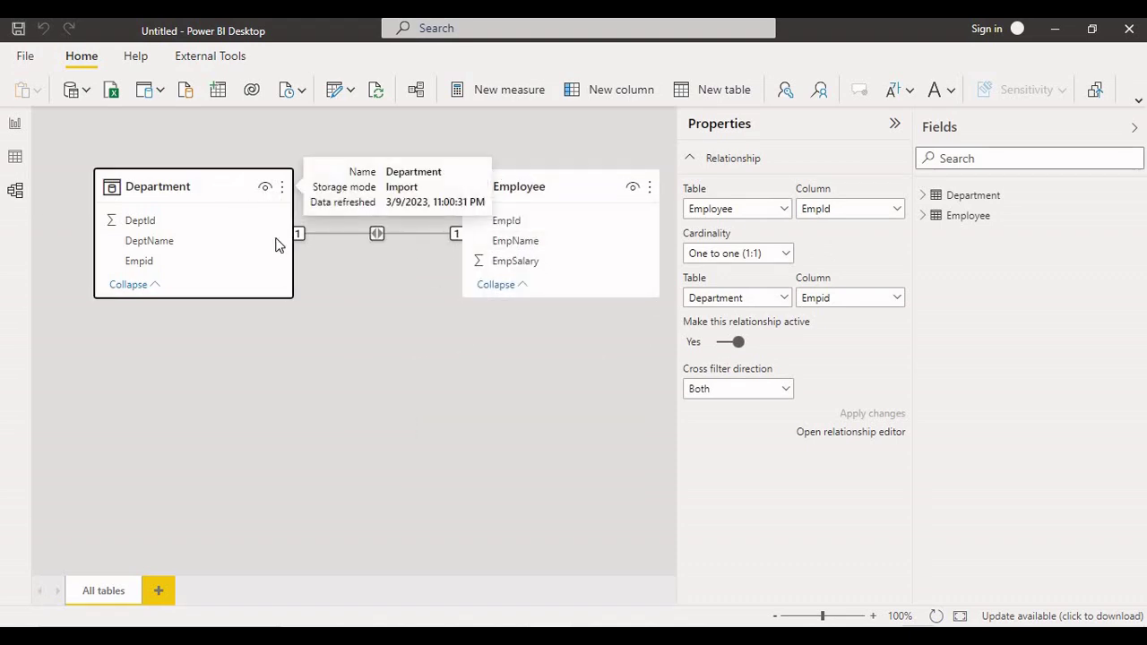
pyautogui.click(345, 235)
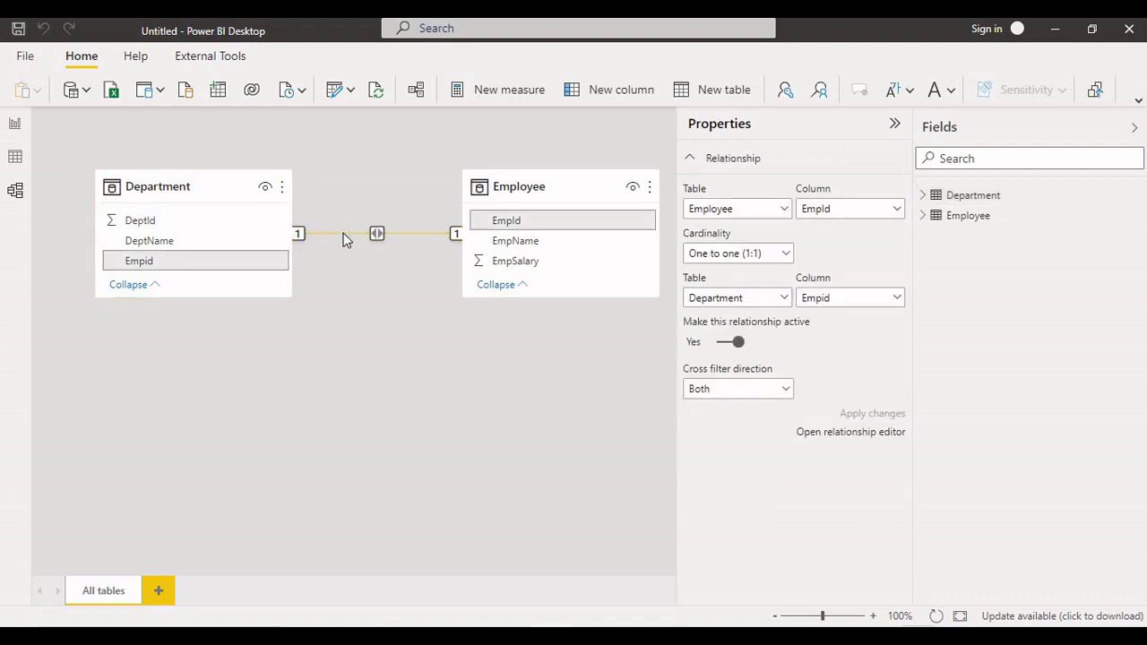
pyautogui.doubleClick(344, 237)
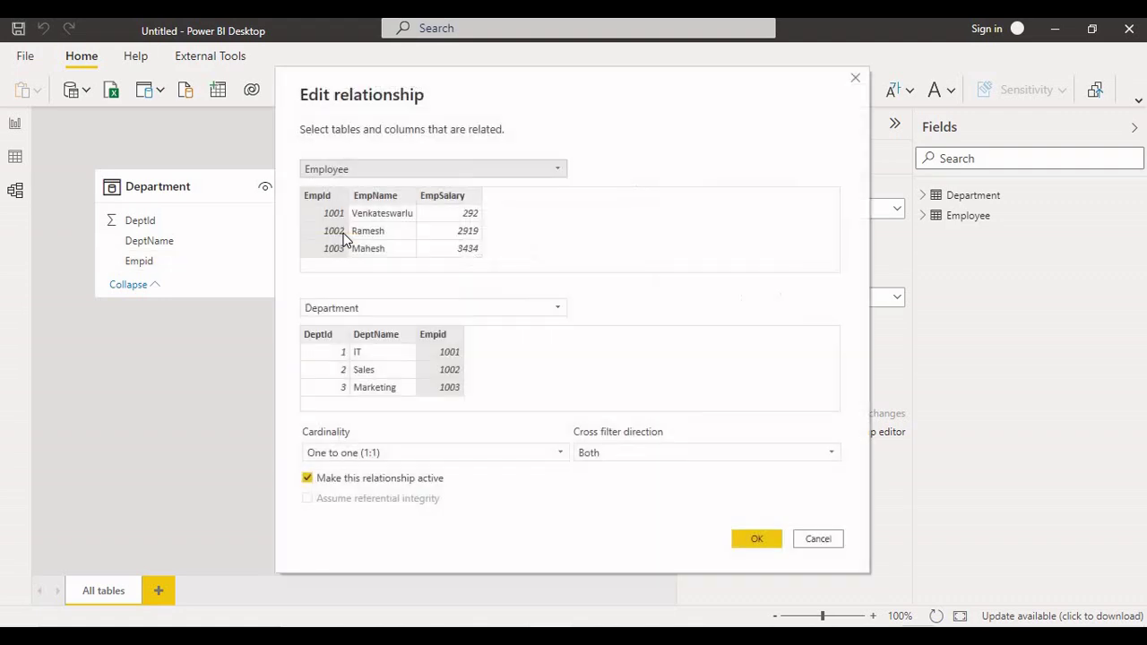
# - Try the Many to one (*:1) cardinality for the relationship, then return it to One to one (1:1)
pyautogui.click(339, 454)
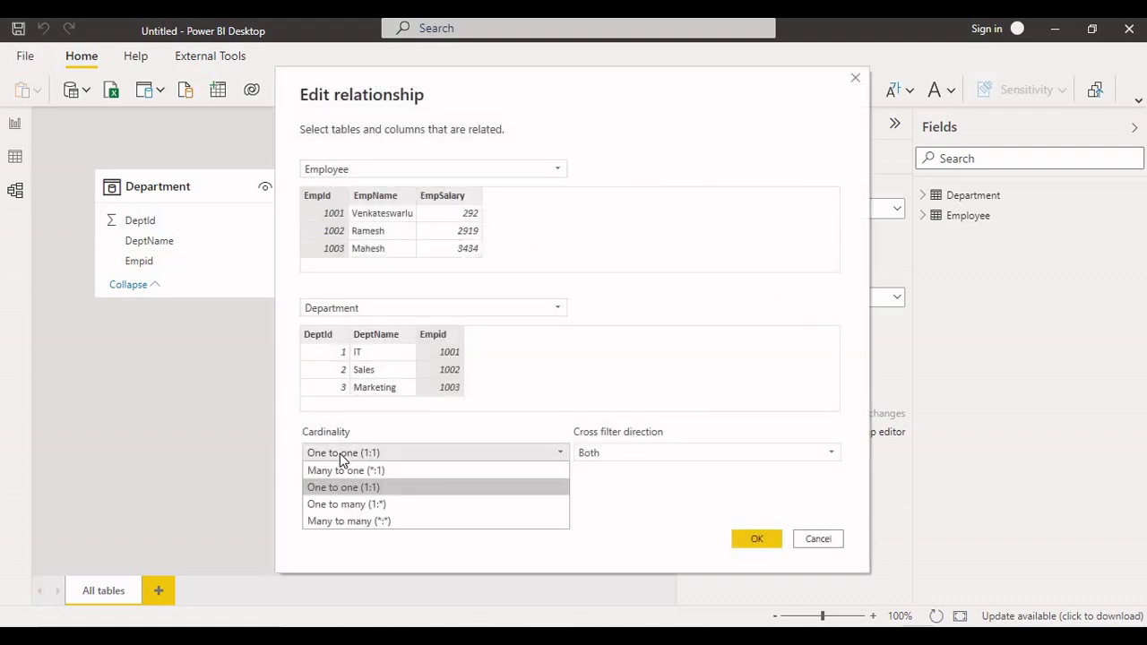
pyautogui.click(427, 473)
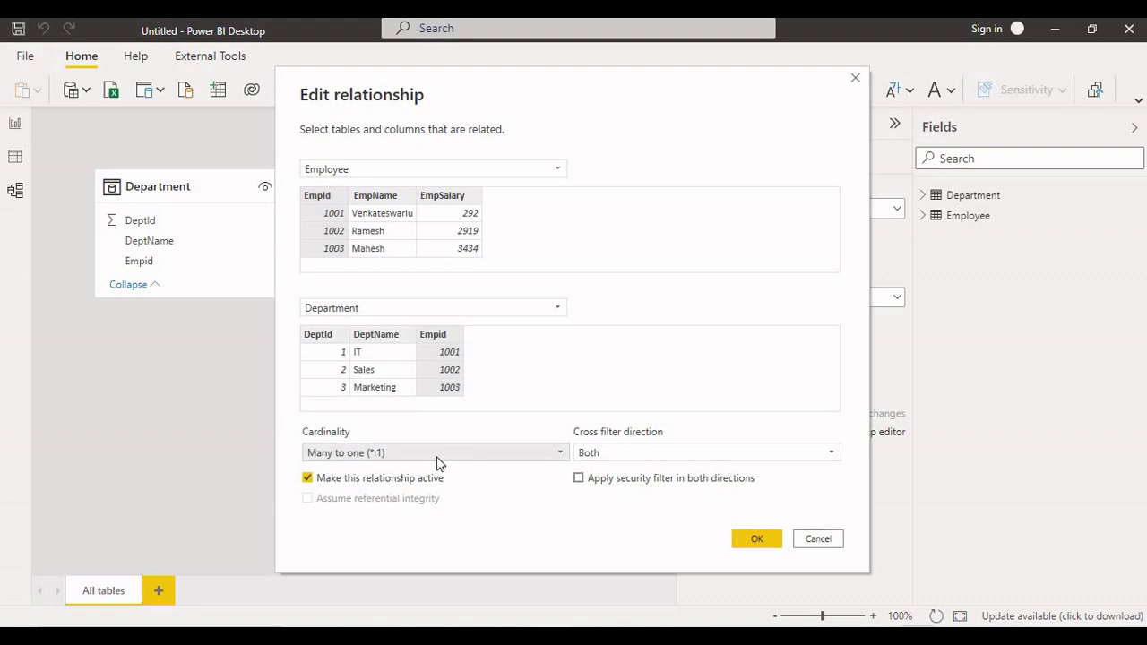
pyautogui.click(435, 457)
pyautogui.click(352, 487)
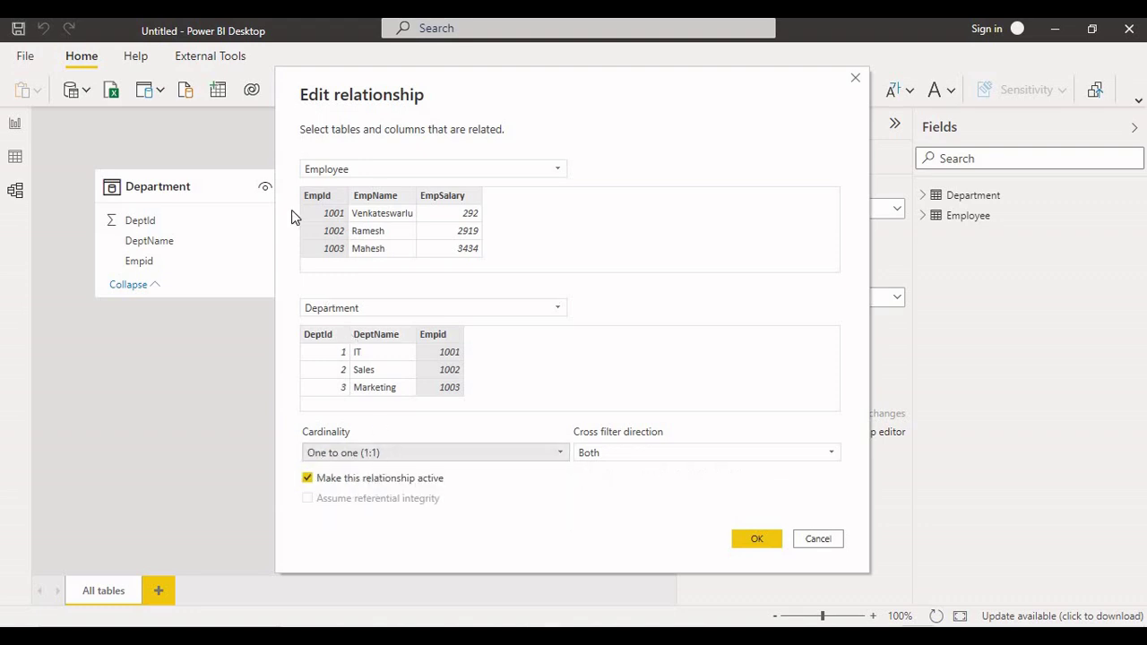
pyautogui.click(314, 202)
# - Try the Single cross filter direction with the One to one cardinality, then set the direction back to Both
pyautogui.click(599, 459)
pyautogui.click(597, 473)
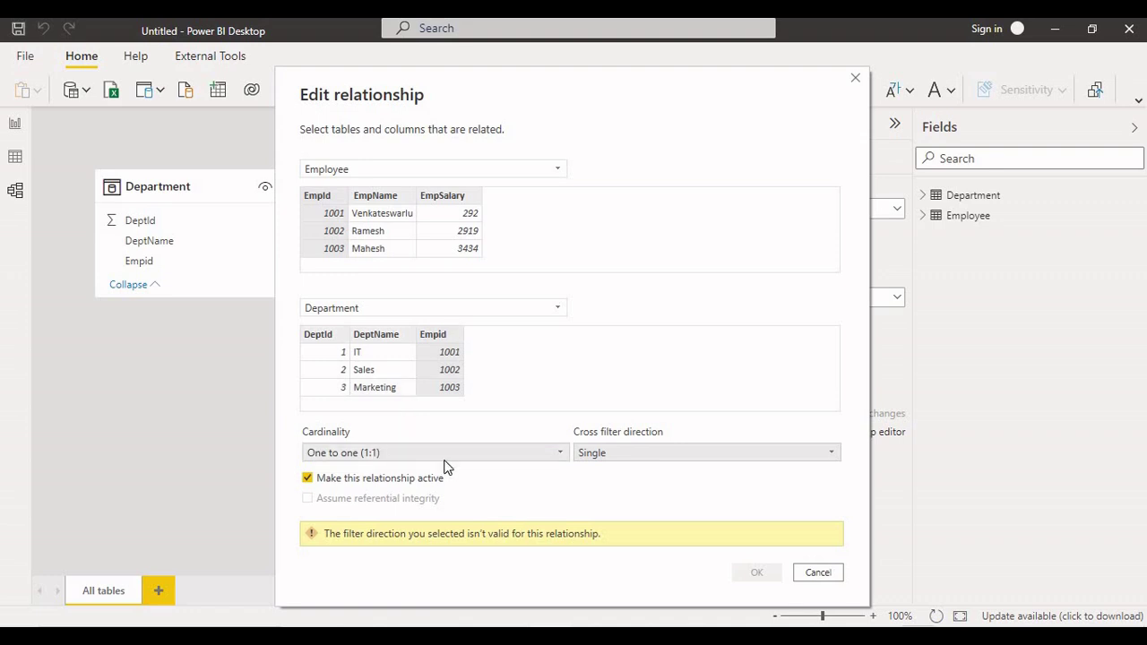
pyautogui.click(613, 452)
pyautogui.click(592, 489)
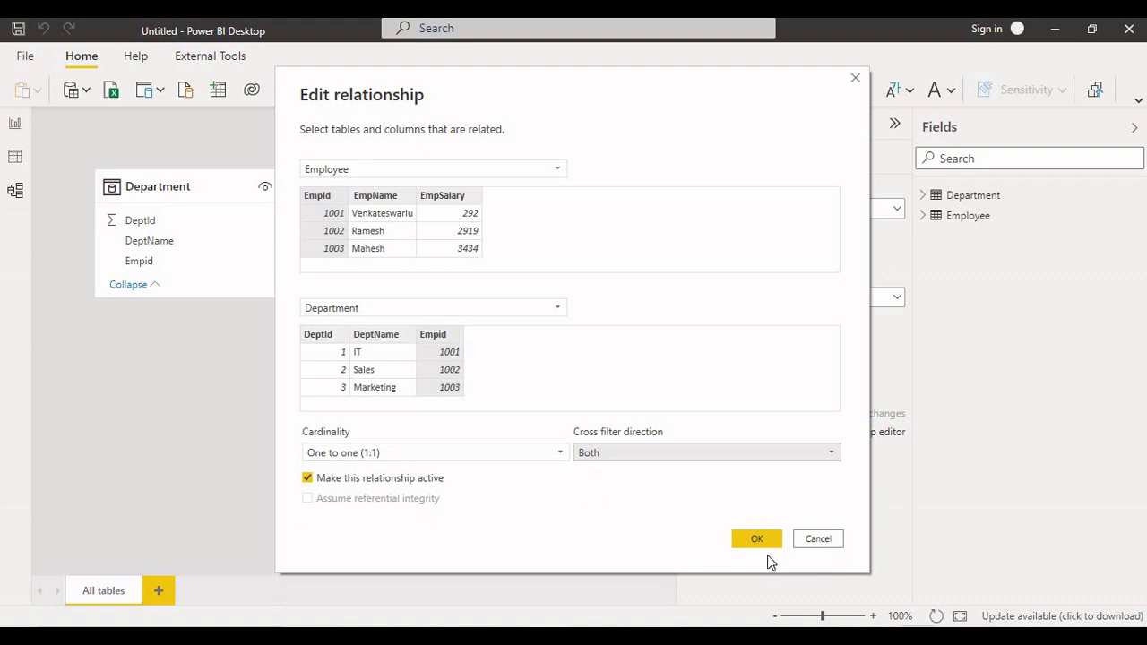
pyautogui.click(637, 452)
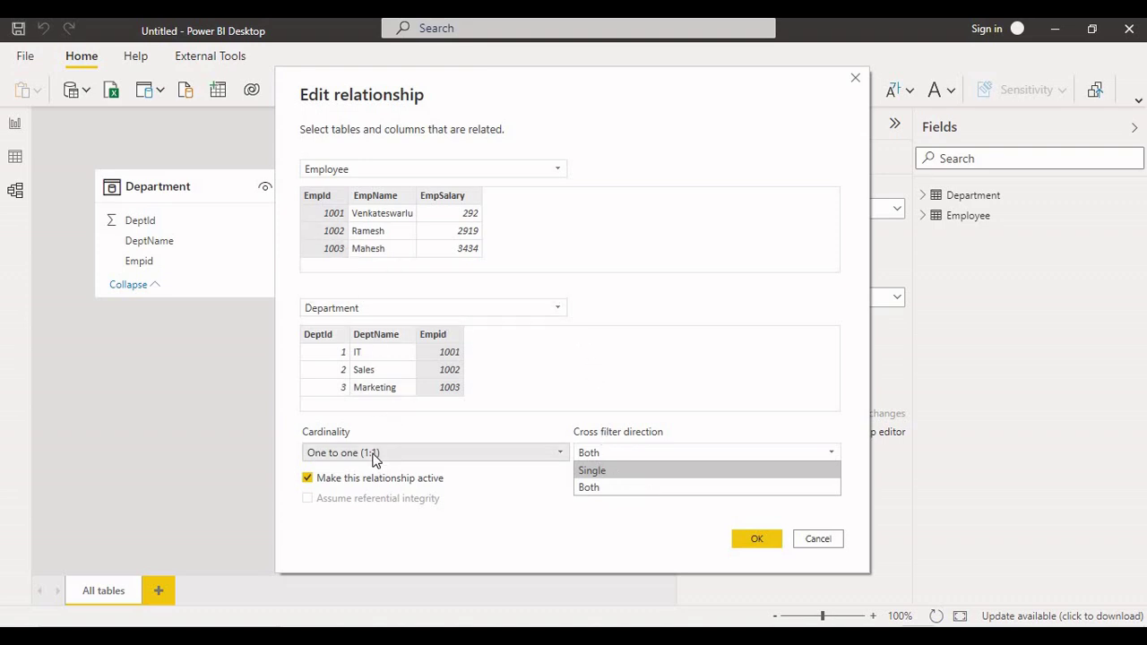
# - Set the Employee–Department relationship's cardinality to Many to one (*:1) and apply the change
pyautogui.click(307, 455)
pyautogui.click(444, 474)
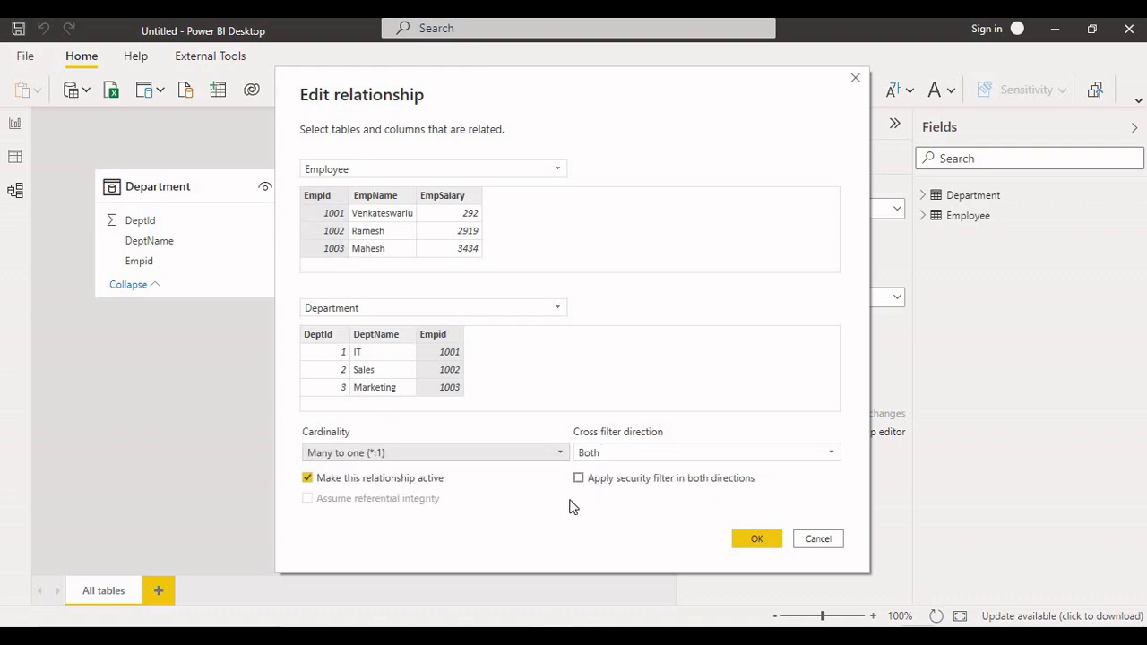
pyautogui.click(753, 541)
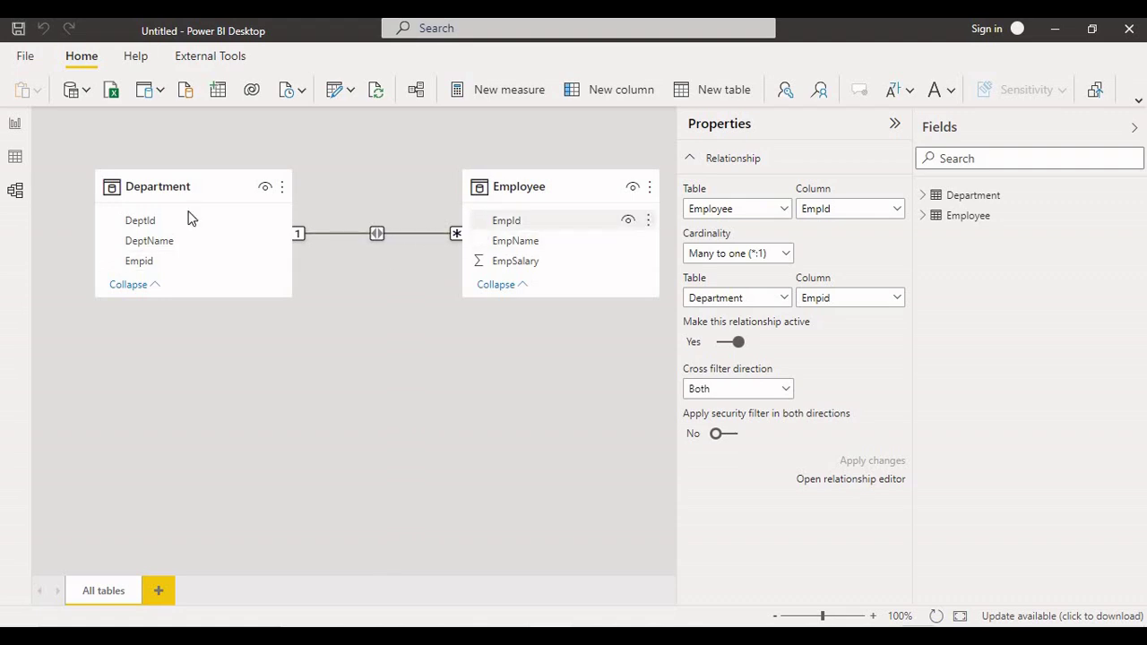
# - Check the Employee and Department data, then set their relationship's cardinality to One to one (1:1) and apply it
pyautogui.click(15, 159)
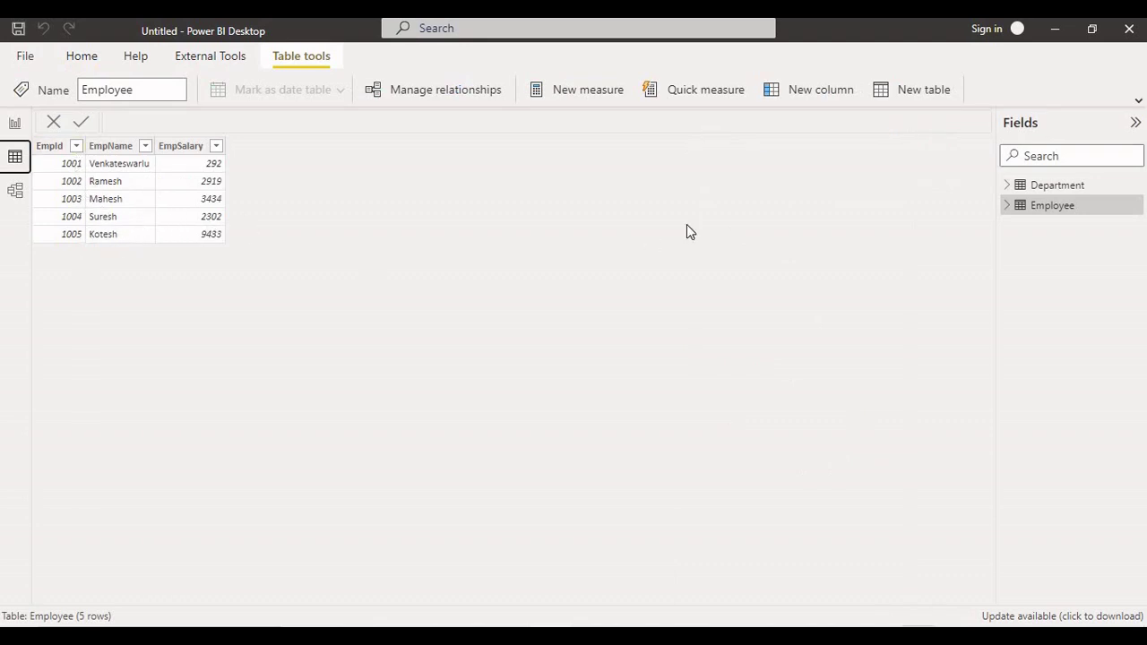
pyautogui.click(1035, 188)
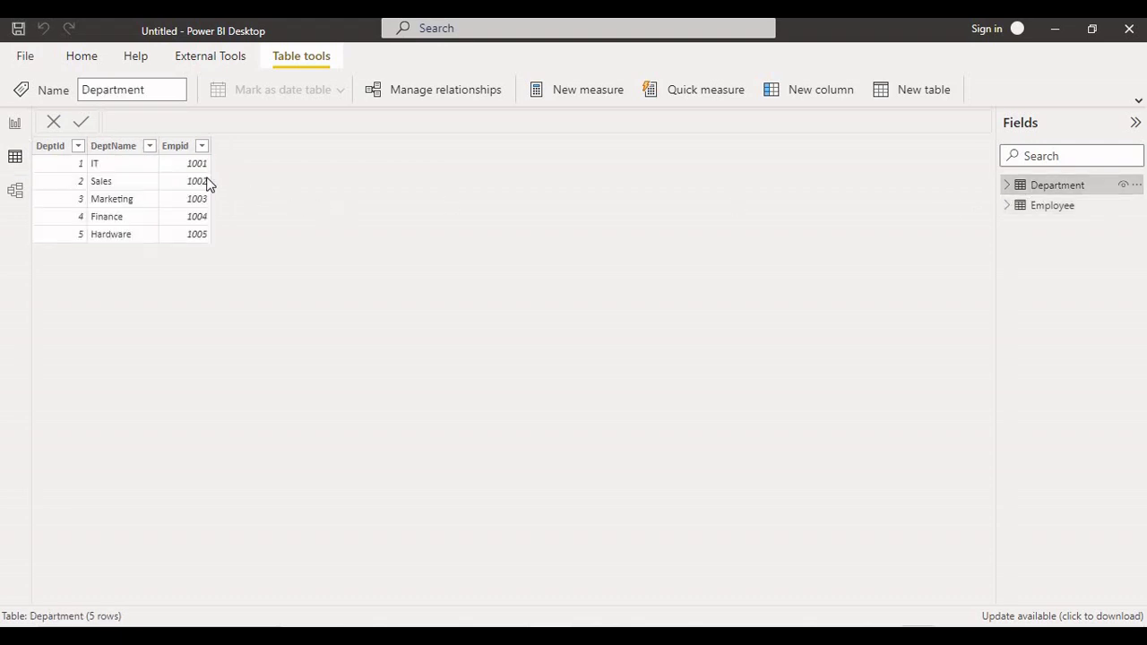
pyautogui.click(15, 191)
pyautogui.click(355, 232)
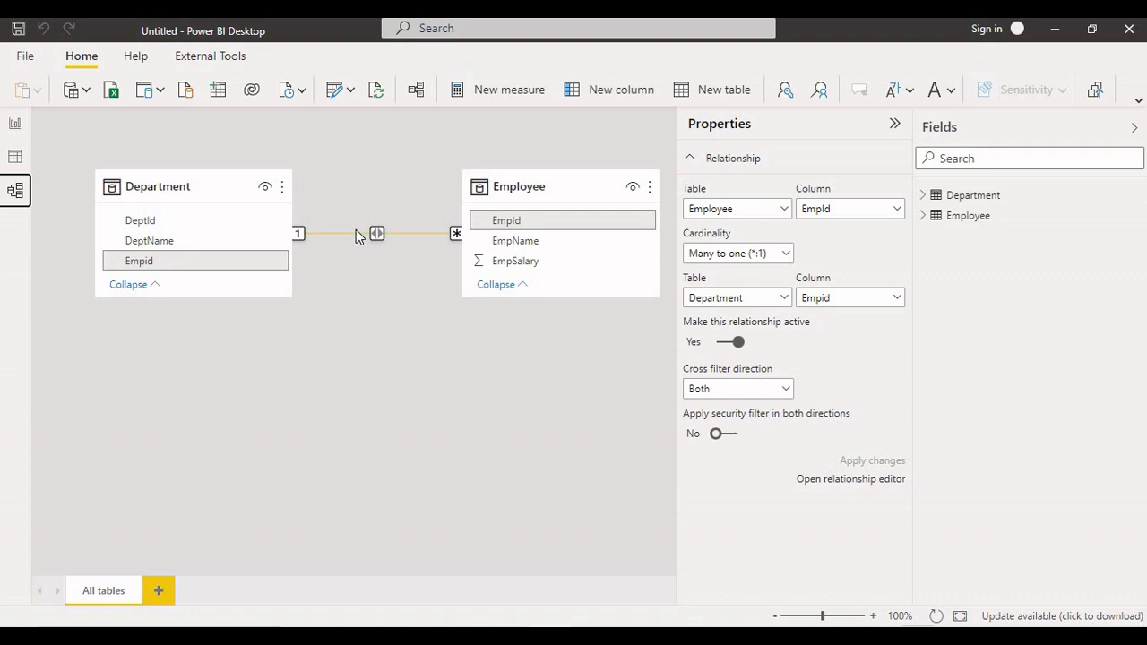
pyautogui.doubleClick(356, 232)
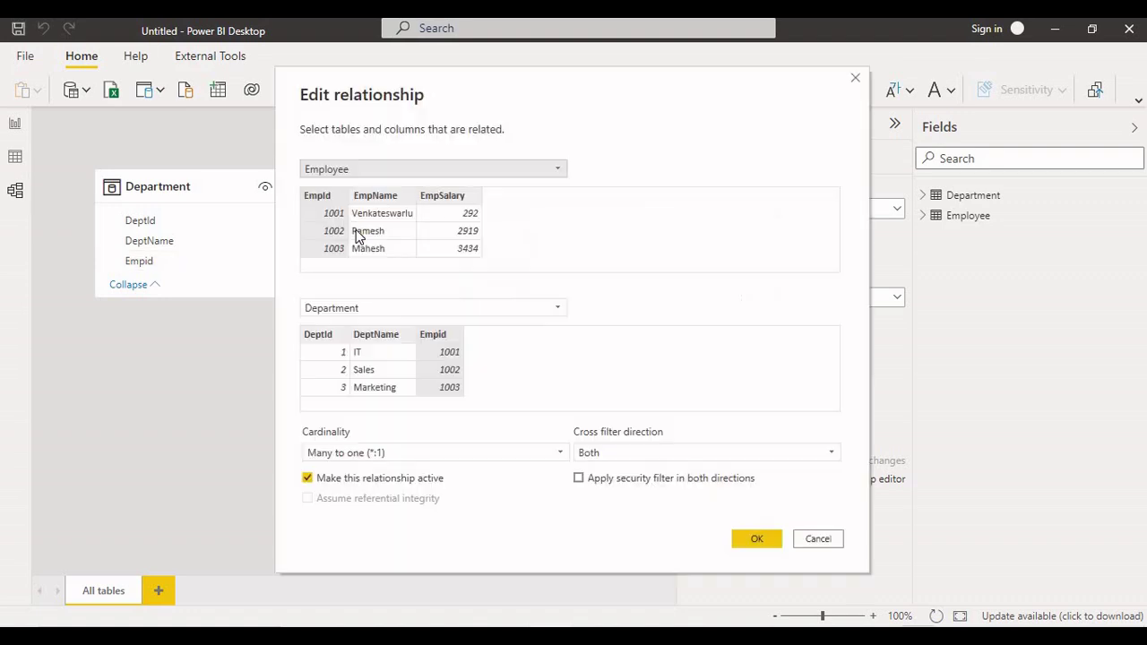
pyautogui.click(359, 457)
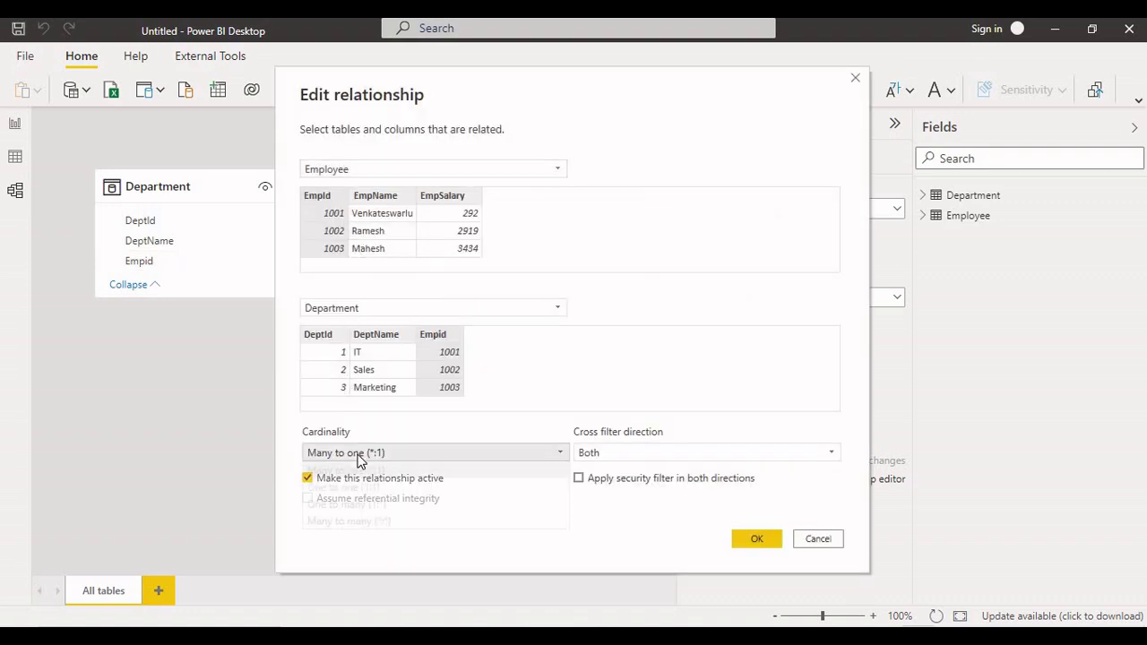
pyautogui.click(363, 485)
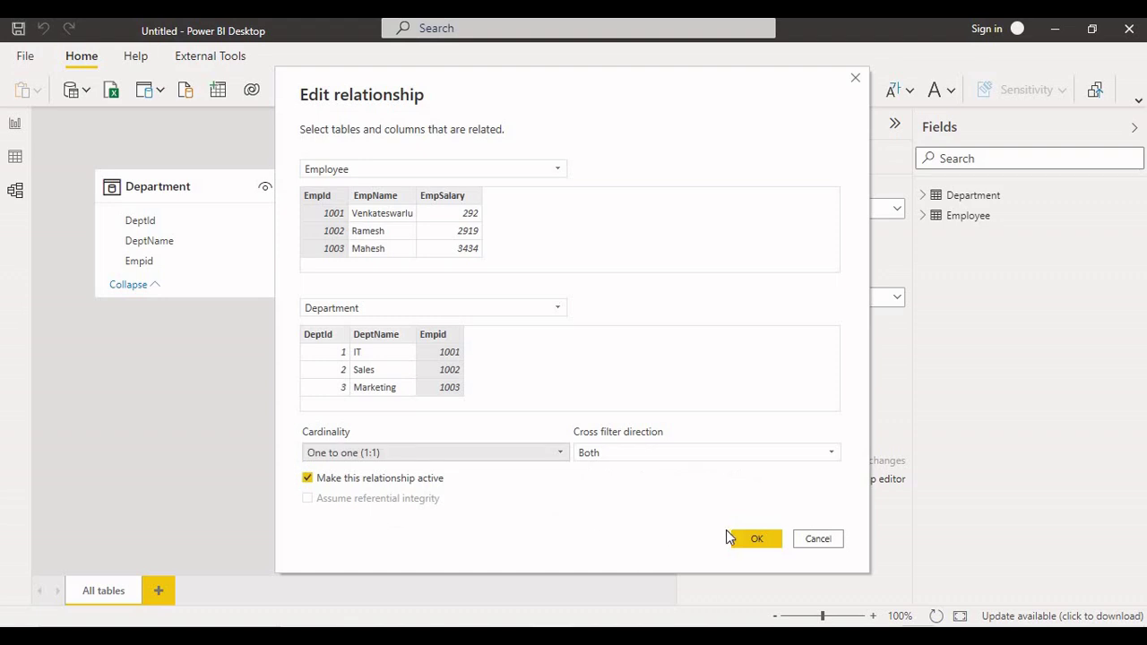
pyautogui.click(753, 538)
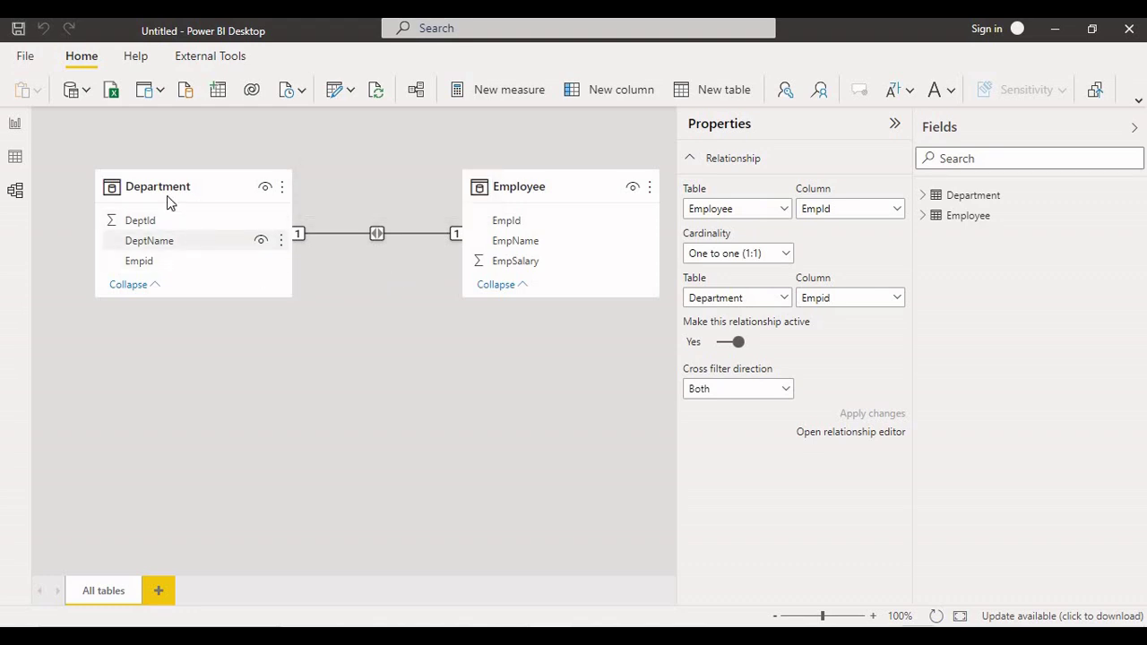
# - Try Employee's EmpName as the column of the report's empty table visual, then remove it
pyautogui.click(16, 124)
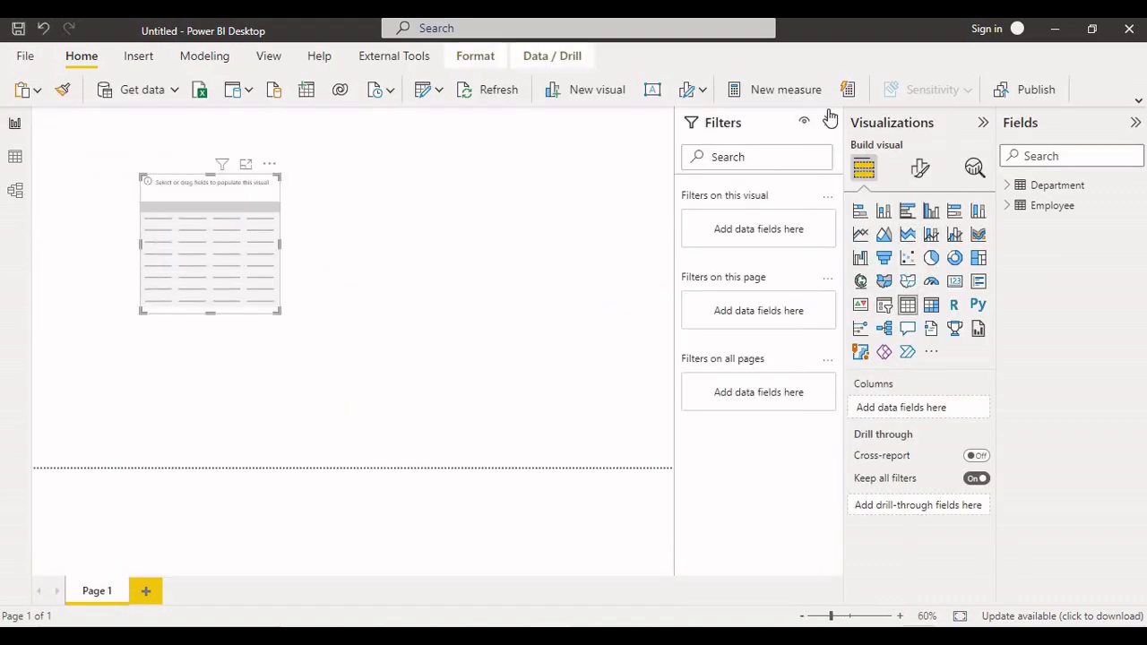
pyautogui.click(829, 125)
pyautogui.click(1031, 208)
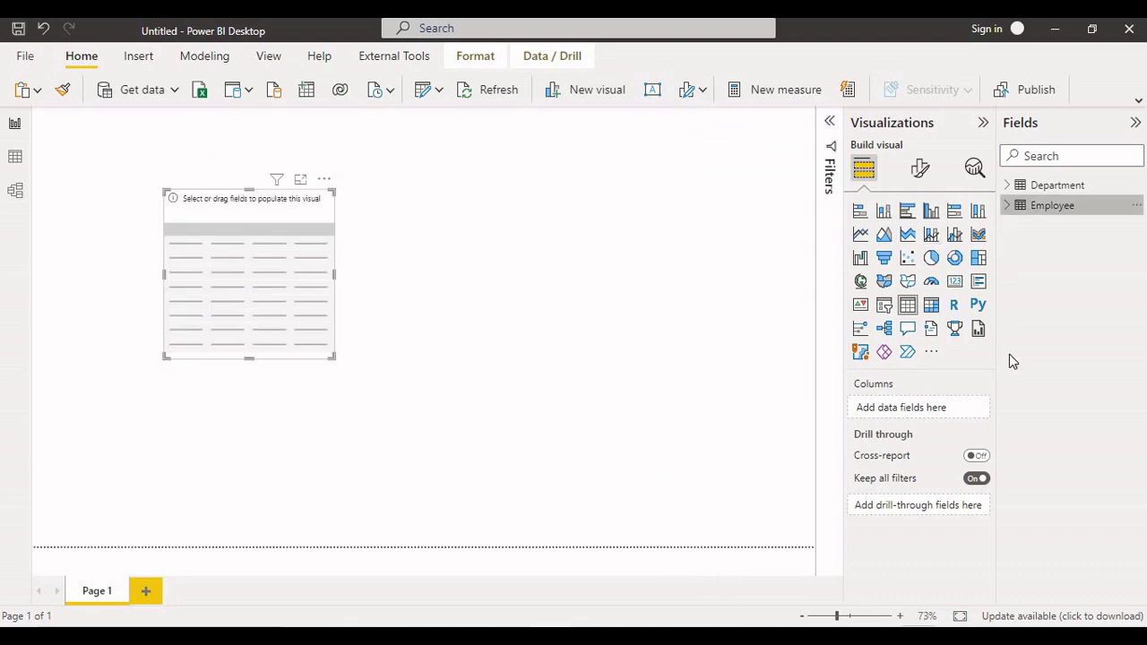
pyautogui.click(1007, 208)
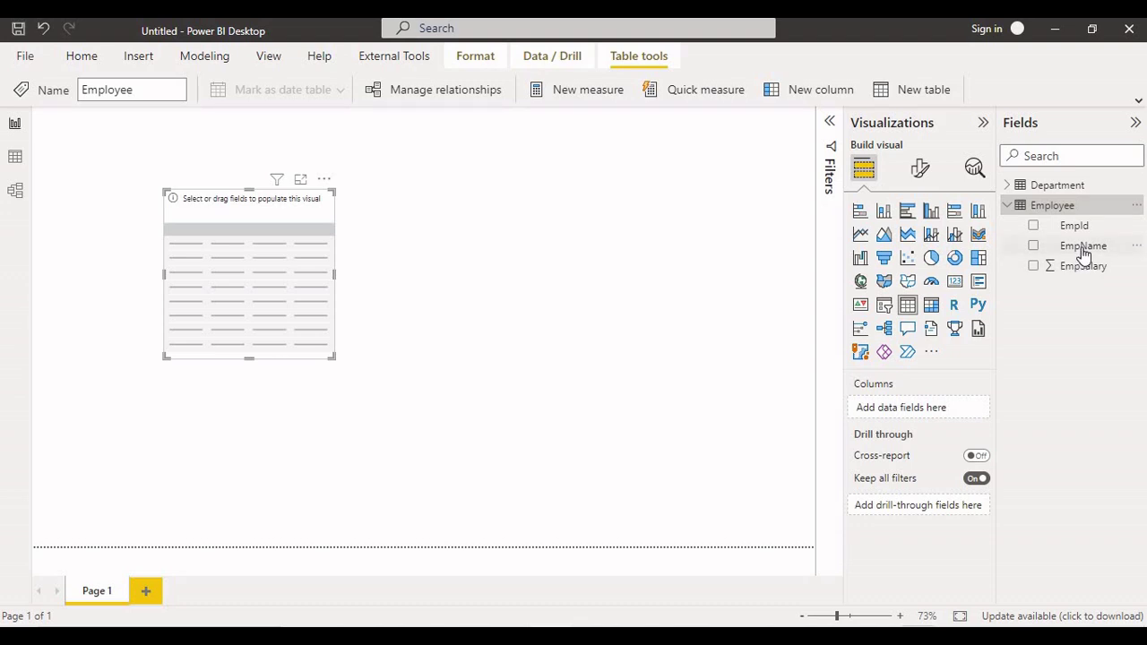
pyautogui.moveTo(1083, 247); pyautogui.dragTo(269, 296)
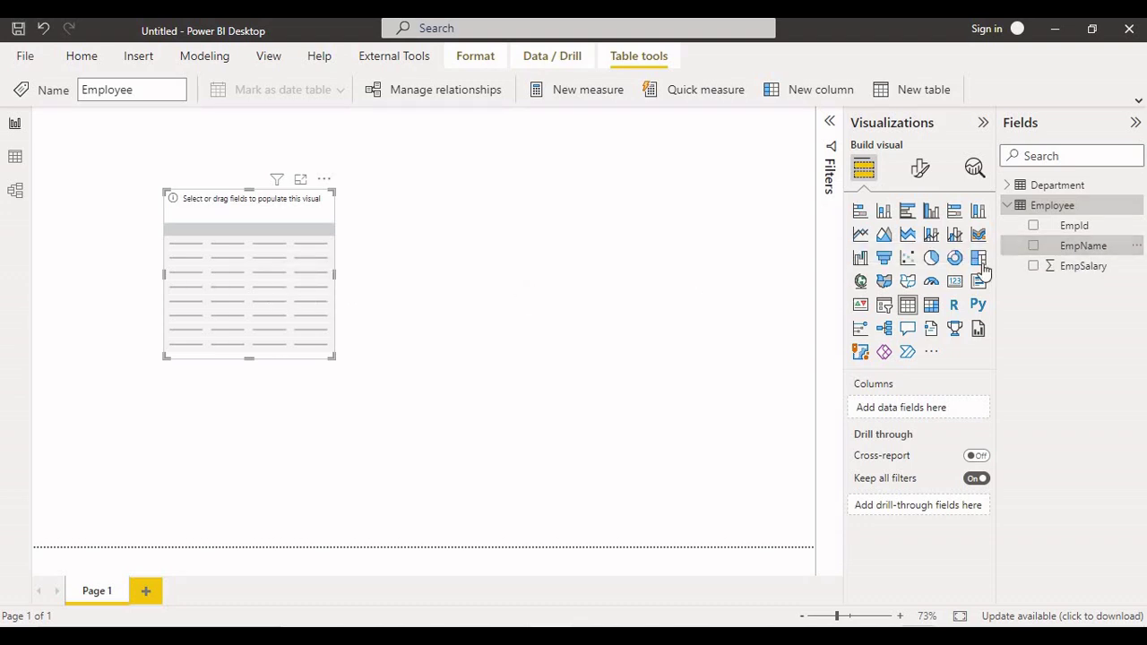
pyautogui.click(1006, 184)
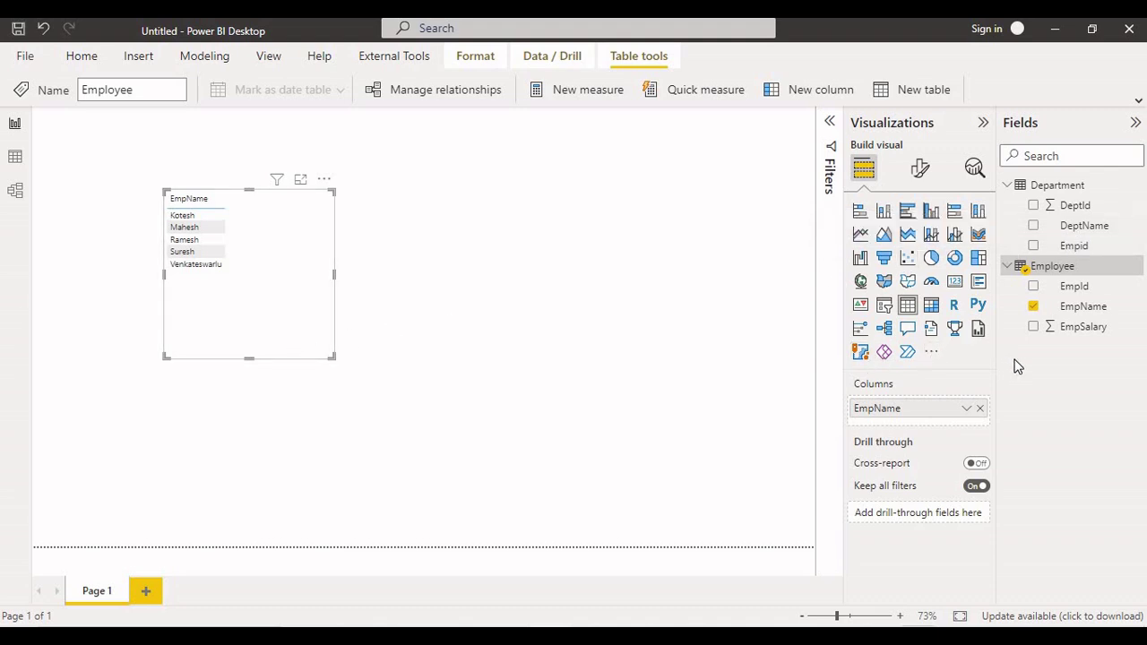
pyautogui.click(981, 407)
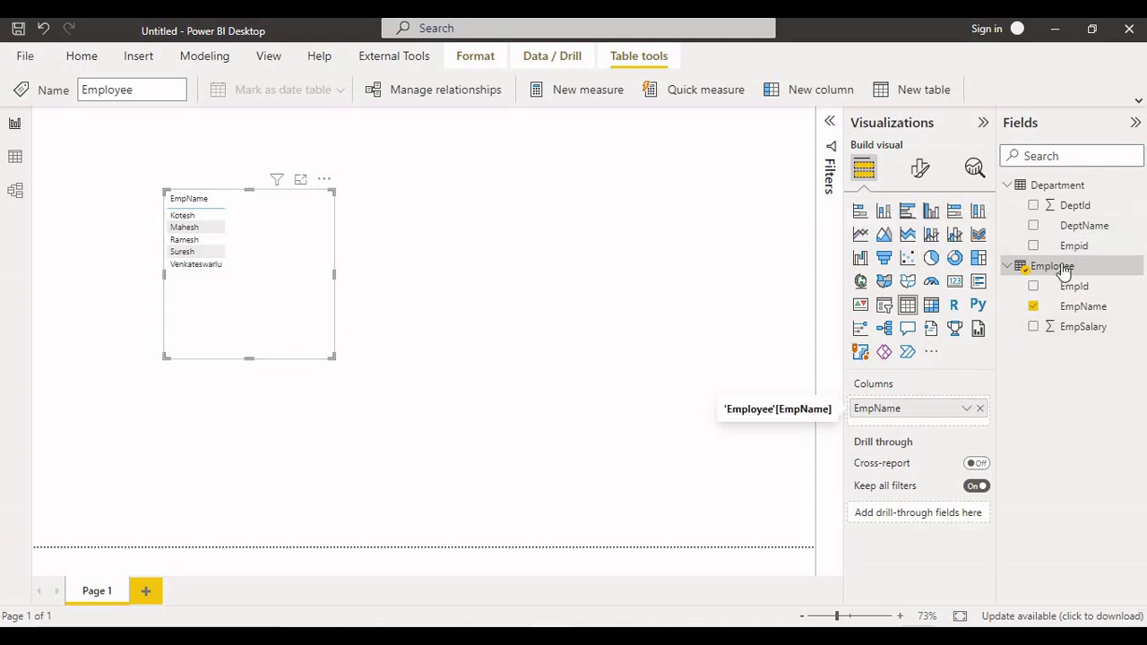
# - Fill the table visual with DeptName from Department and EmpSalary from Employee, and check the relationship in the model diagram
pyautogui.moveTo(1075, 226); pyautogui.dragTo(262, 268)
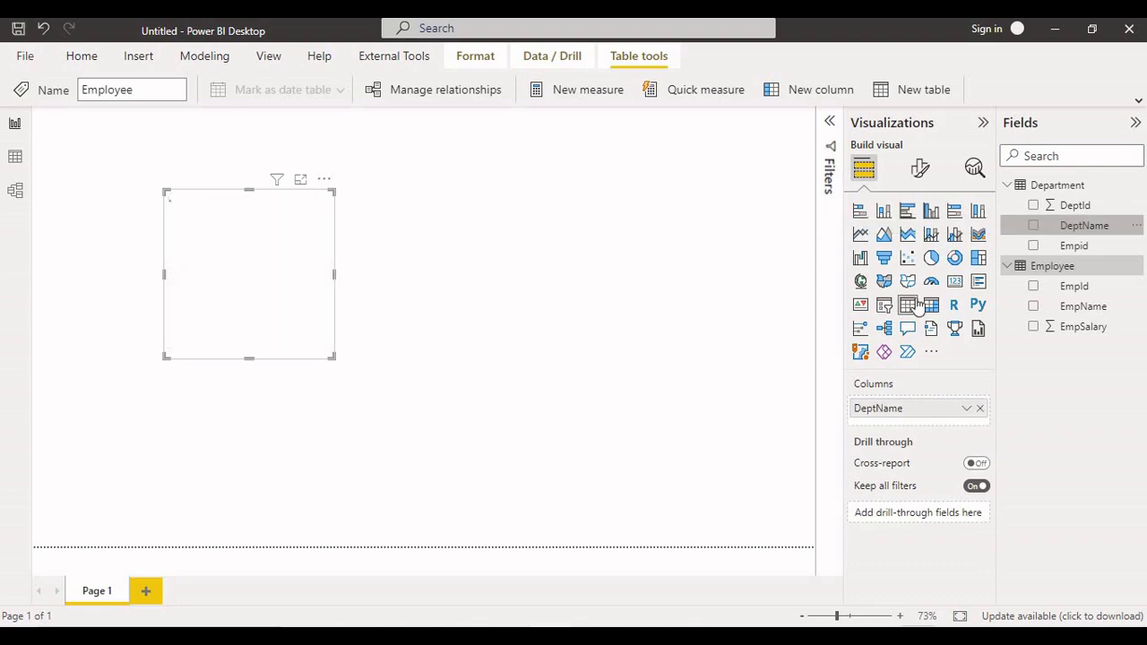
pyautogui.moveTo(1071, 328); pyautogui.dragTo(269, 278)
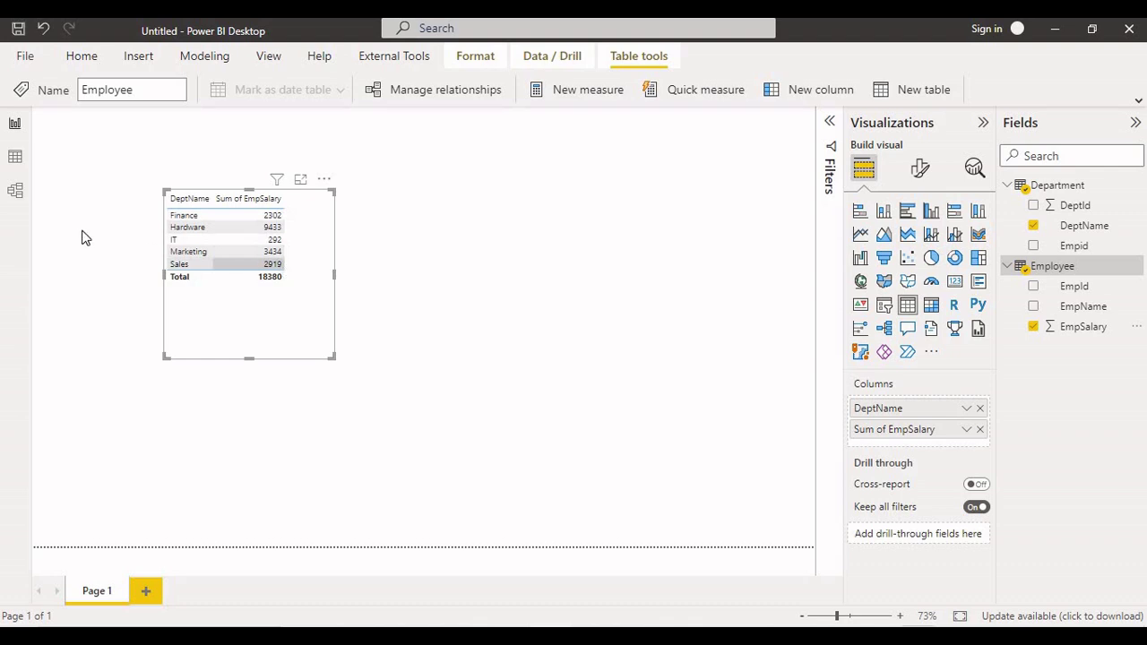
pyautogui.click(16, 192)
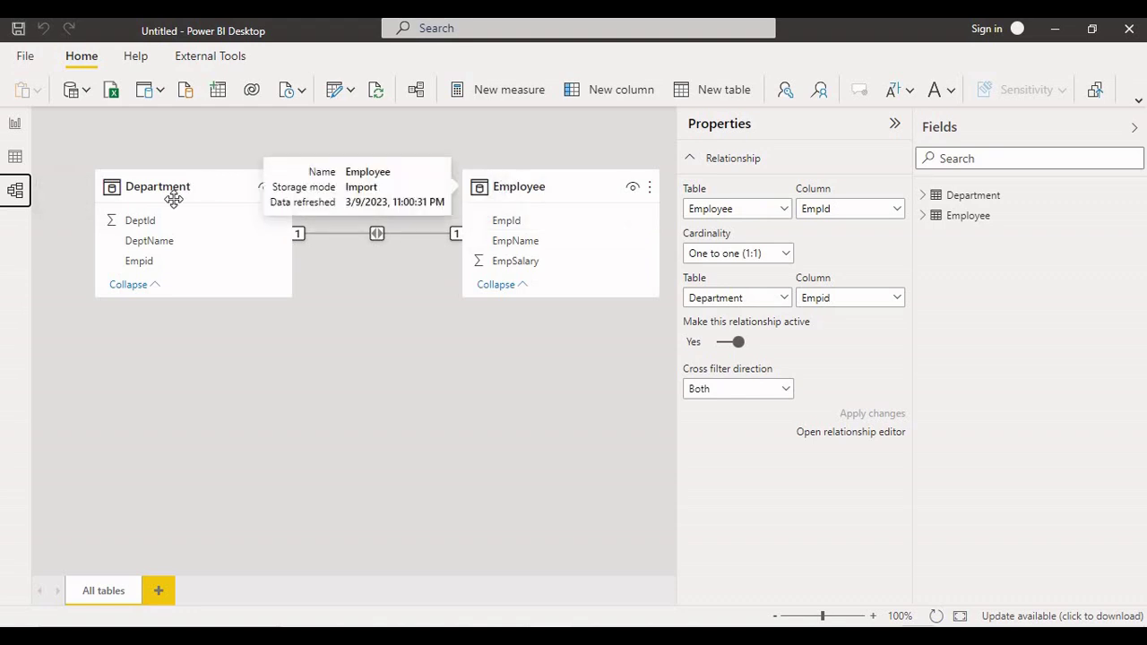
pyautogui.click(14, 122)
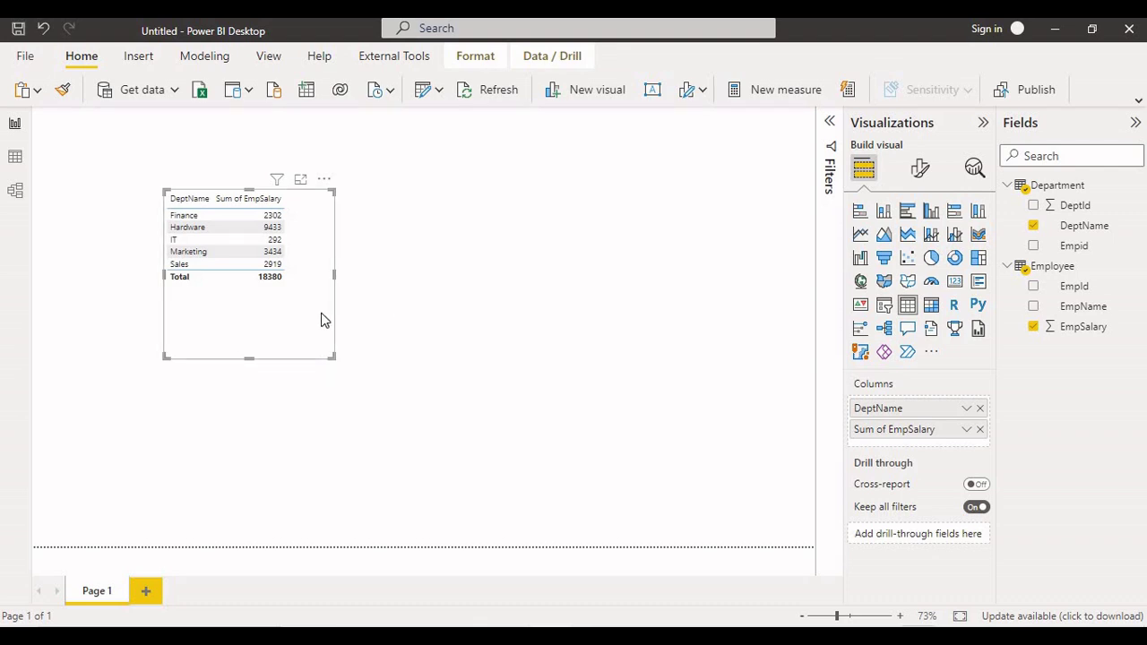
# - Duplicate the DeptName table visual and place the copy beside the original on the report page
pyautogui.hotkey('ctrl', 'c')
pyautogui.hotkey('ctrl', 'v')
pyautogui.moveTo(243, 307); pyautogui.dragTo(507, 334)
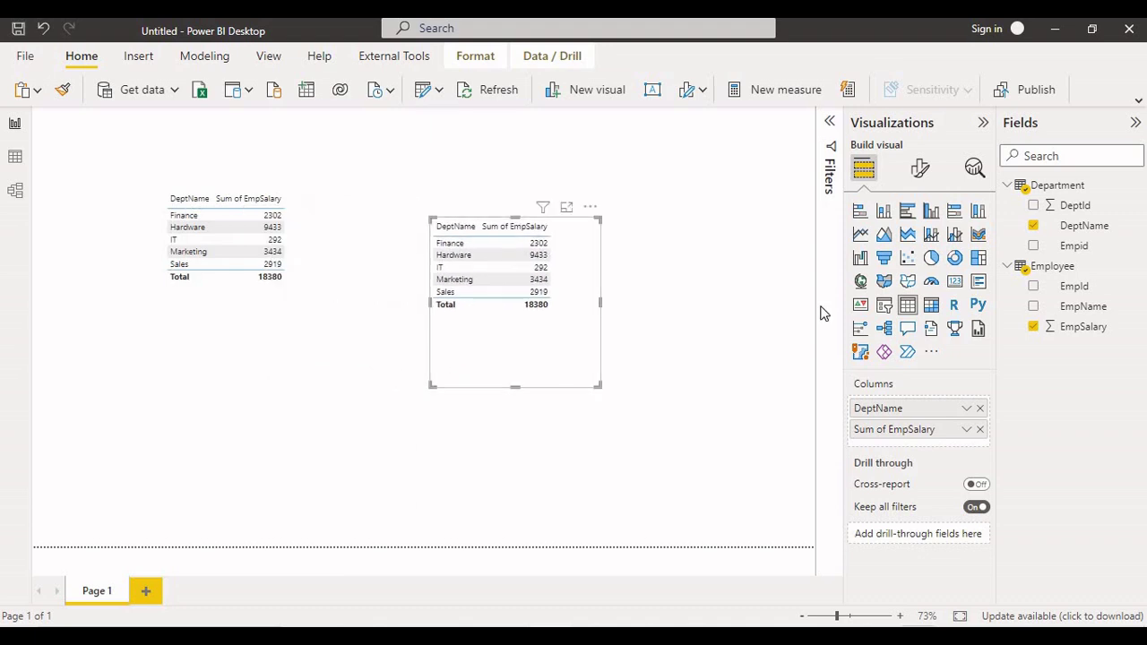
# - Replace the copied table visual's columns with EmpName and EmpSalary from the Employee table
pyautogui.click(980, 408)
pyautogui.click(981, 408)
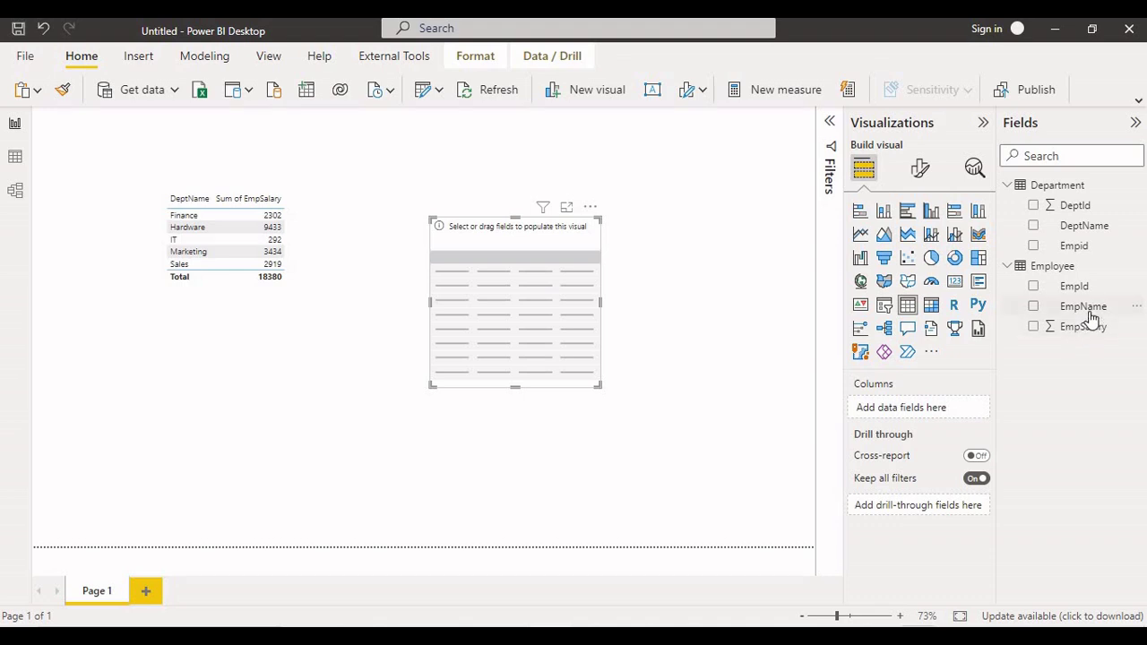
pyautogui.moveTo(1092, 319); pyautogui.dragTo(507, 298)
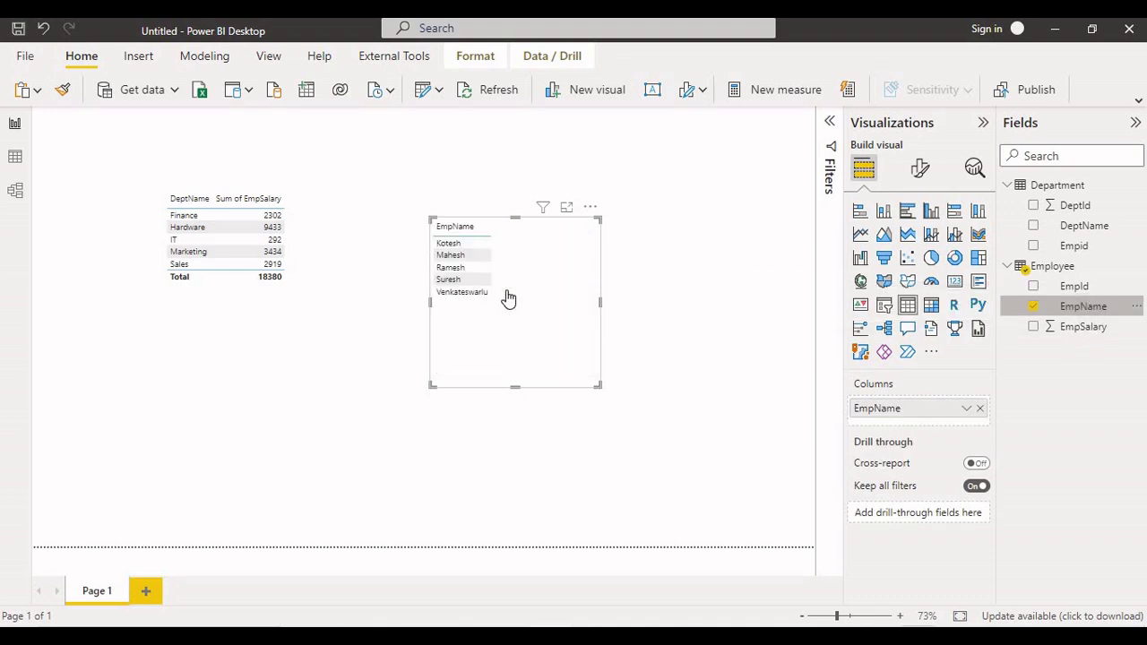
pyautogui.moveTo(1067, 327); pyautogui.dragTo(565, 313)
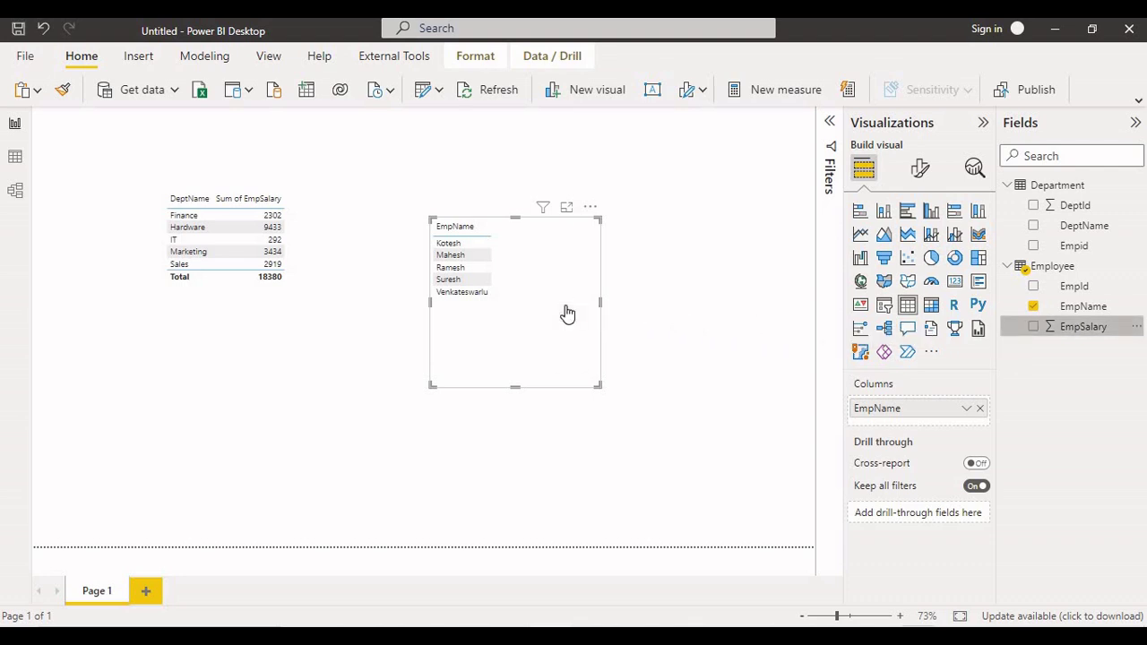
pyautogui.click(750, 356)
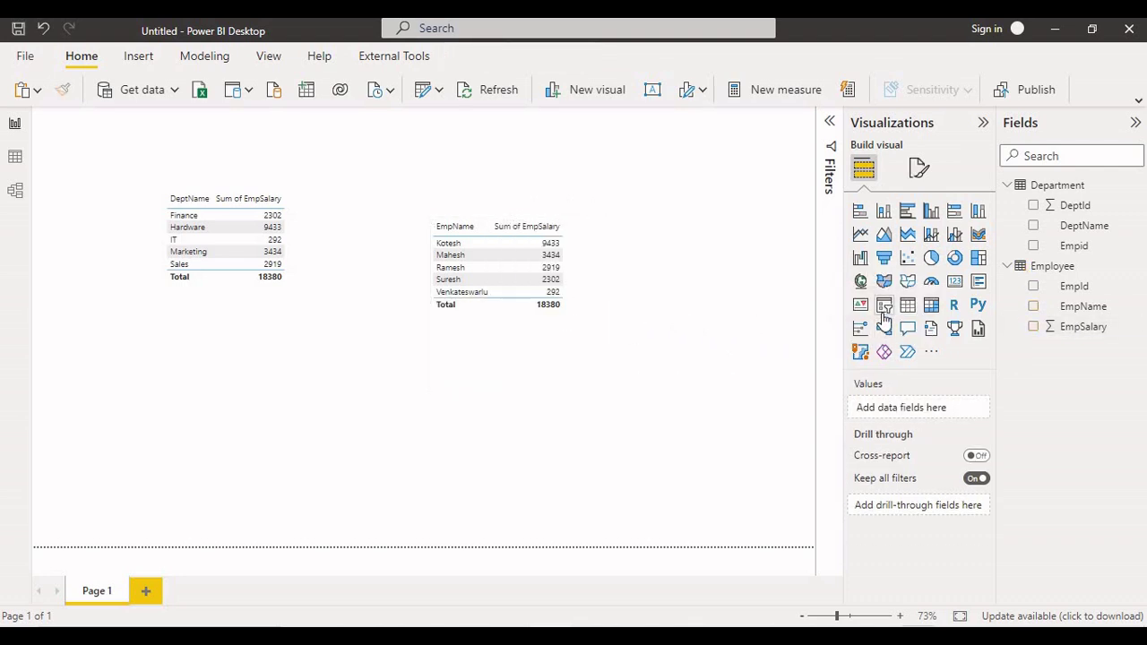
# - Add a slicer beside the two tables, based on Department's Empid and shown as a list
pyautogui.click(884, 318)
pyautogui.moveTo(243, 422); pyautogui.dragTo(757, 288)
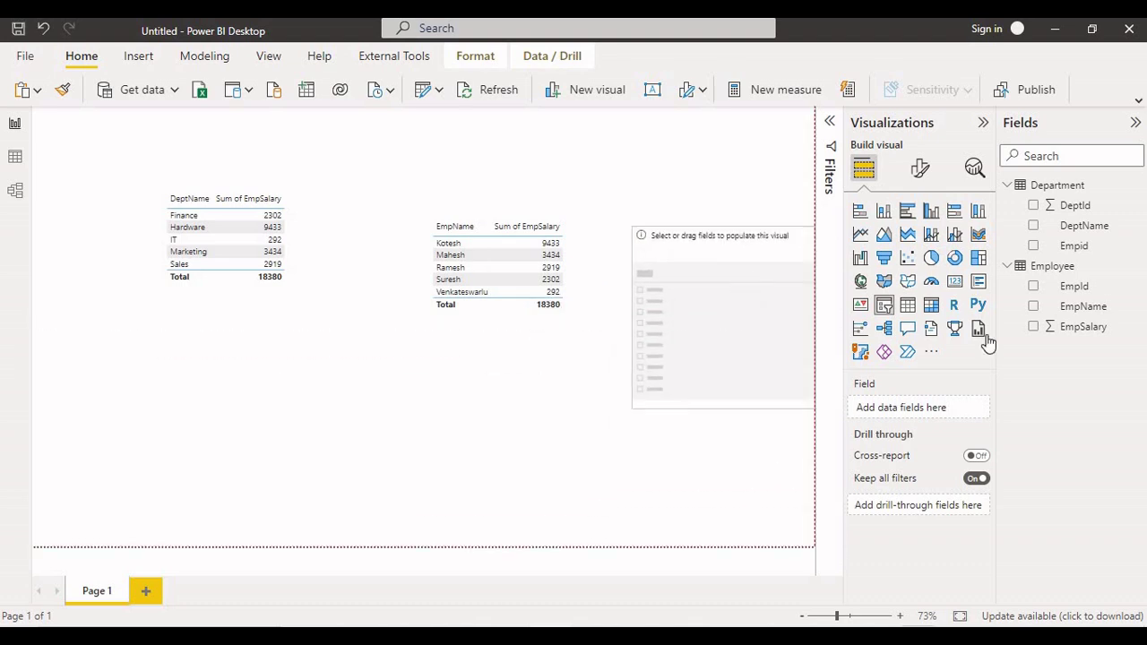
pyautogui.moveTo(1087, 231); pyautogui.dragTo(666, 356)
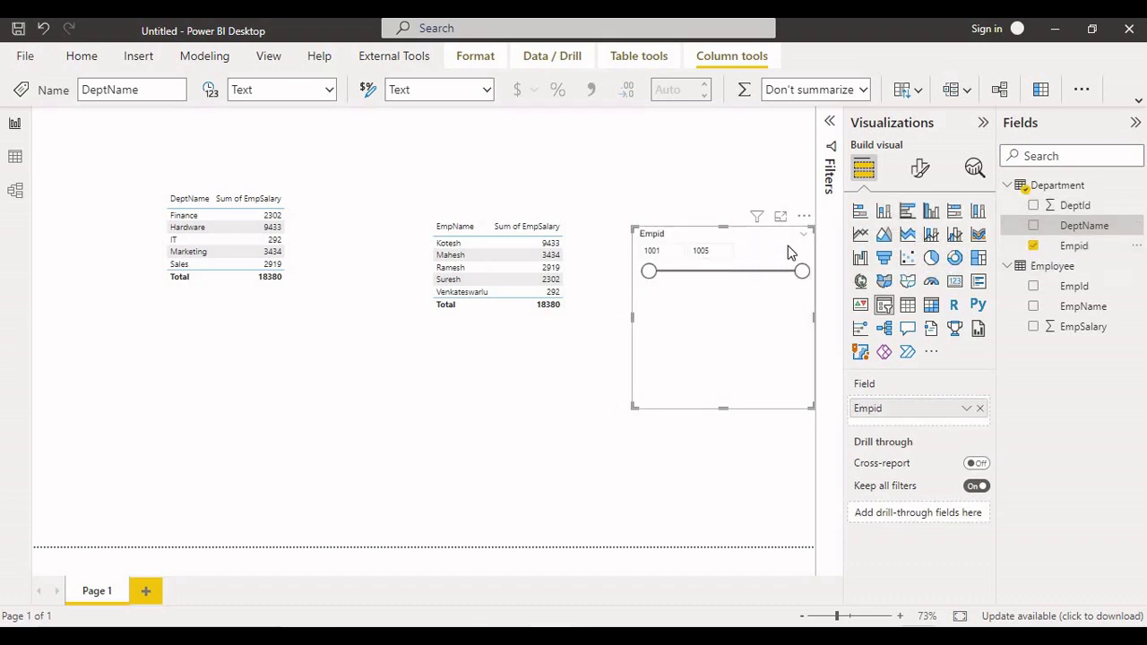
pyautogui.click(805, 234)
pyautogui.click(774, 255)
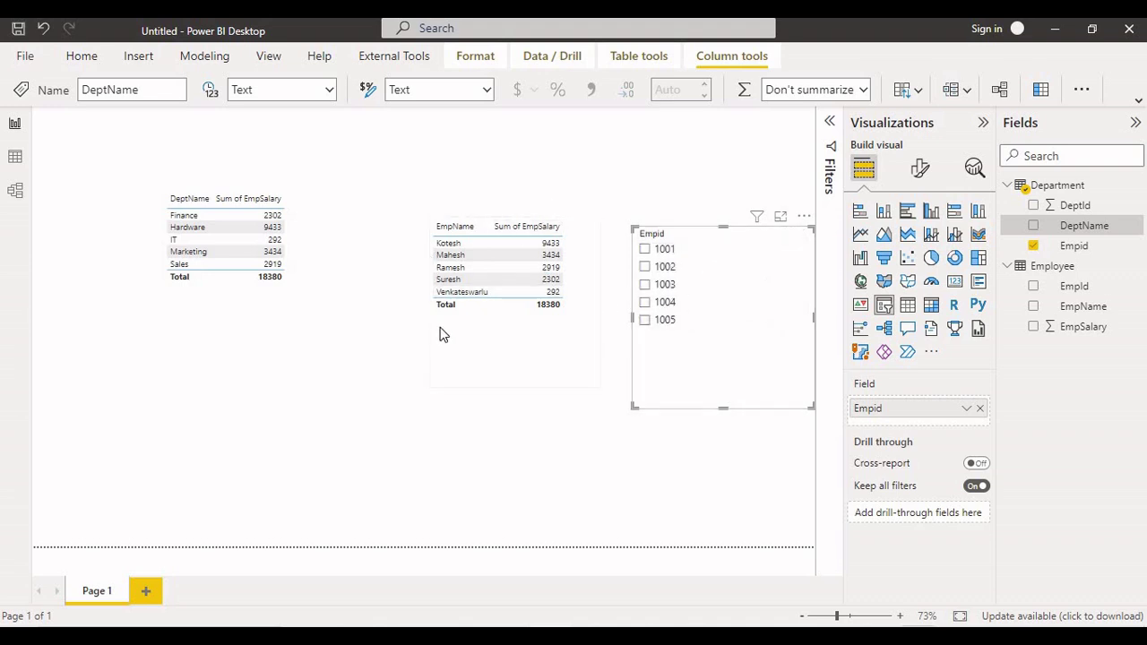
# - Test the Empid slicer by filtering the two tables for 1004, 1003 and 1002 in turn
pyautogui.click(664, 302)
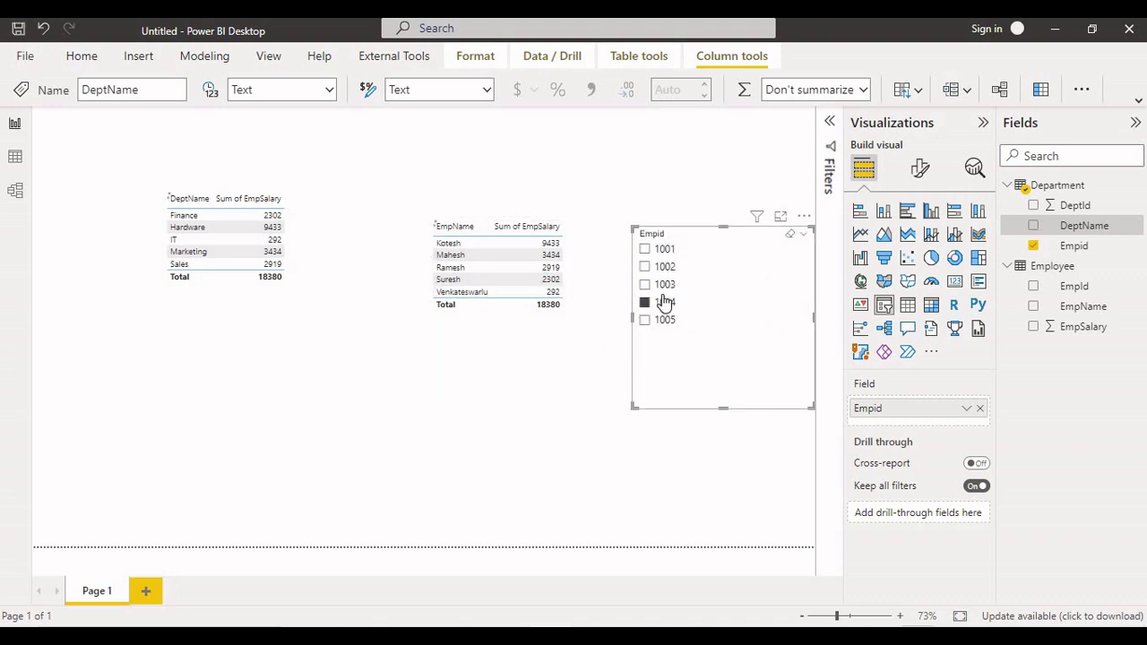
pyautogui.click(663, 284)
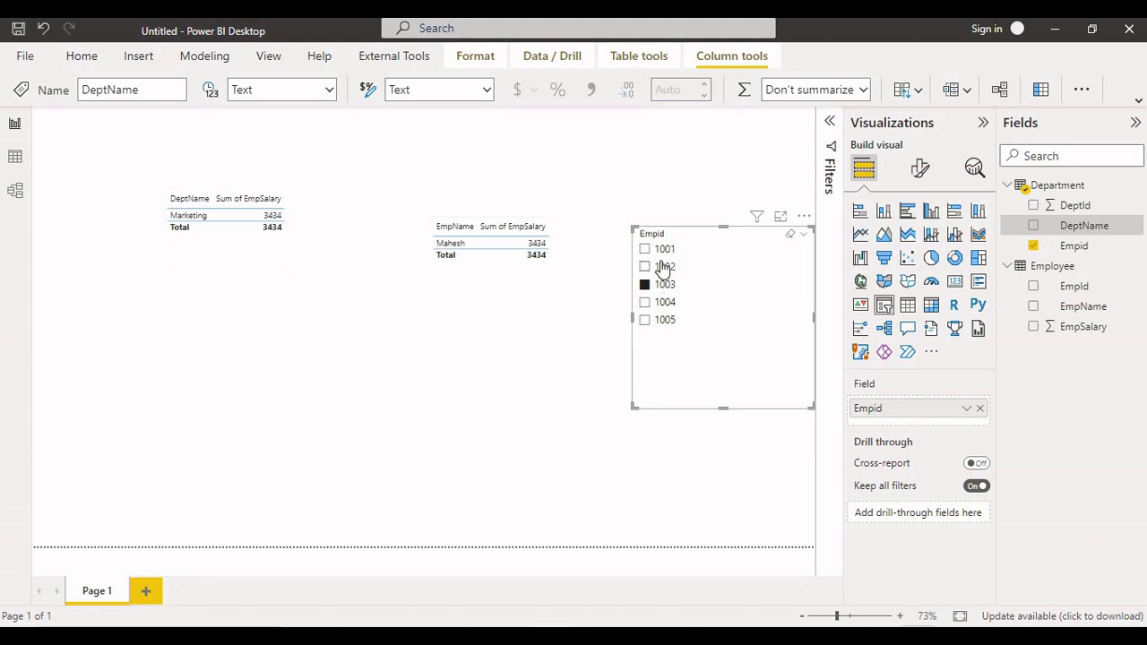
pyautogui.click(663, 266)
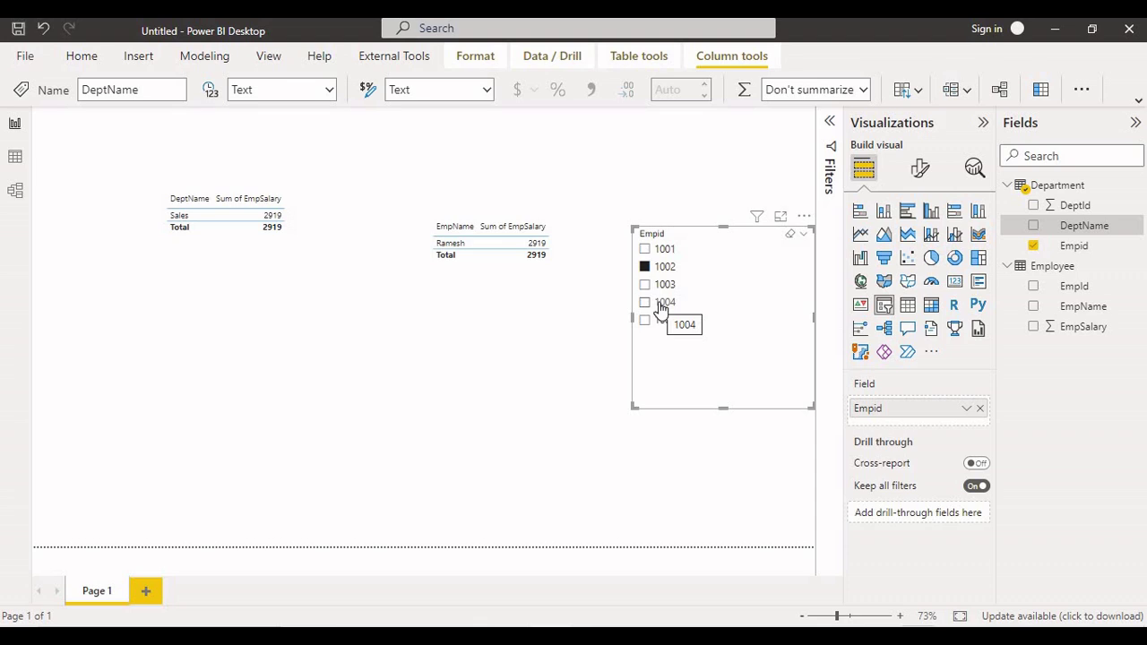
# - Examine the Department and Employee tables and their one-to-one relationship in the model diagram
pyautogui.click(14, 190)
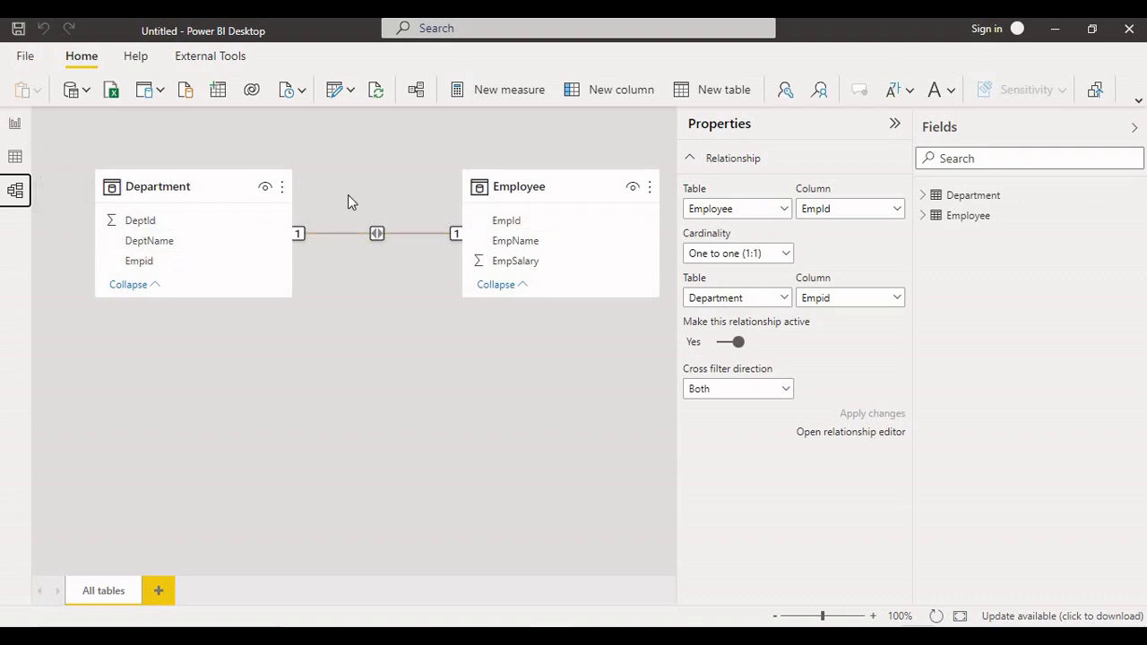
pyautogui.click(200, 188)
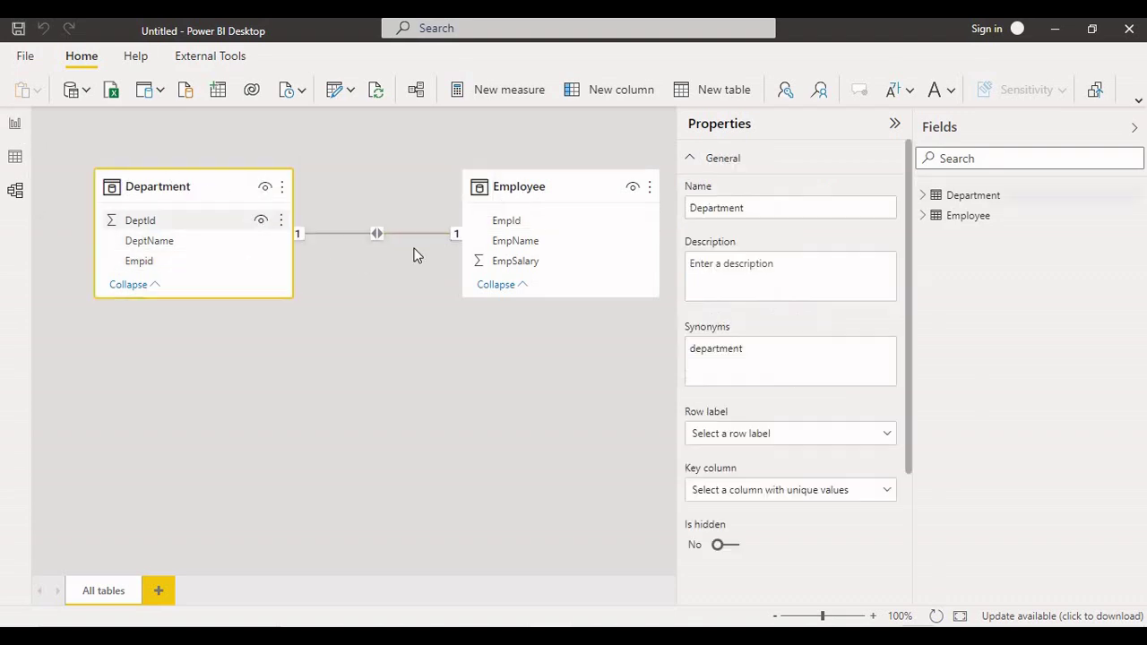
pyautogui.click(516, 193)
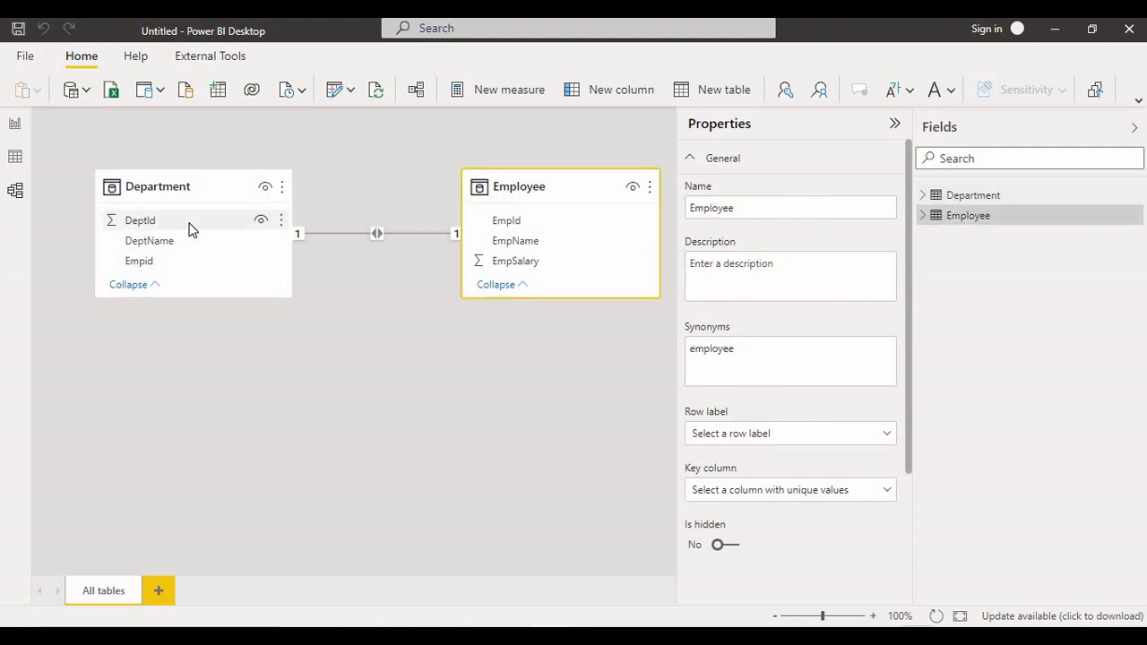
# - Clear the 1002 selection in the report's Empid slicer and select the EmpName table visual
pyautogui.click(14, 123)
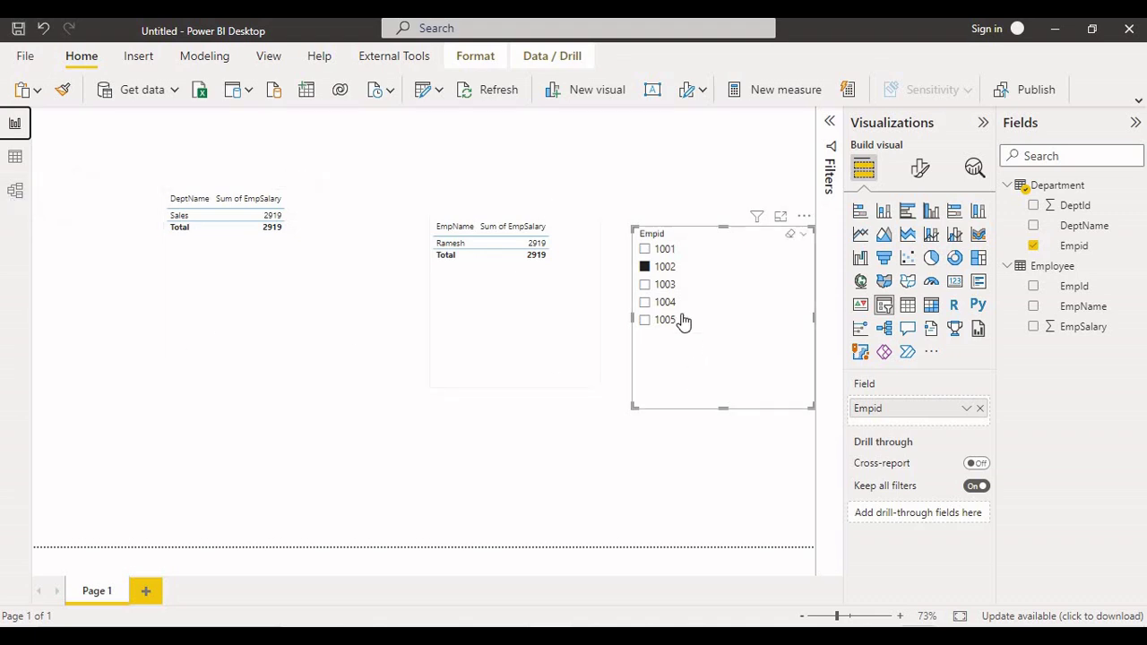
pyautogui.click(667, 269)
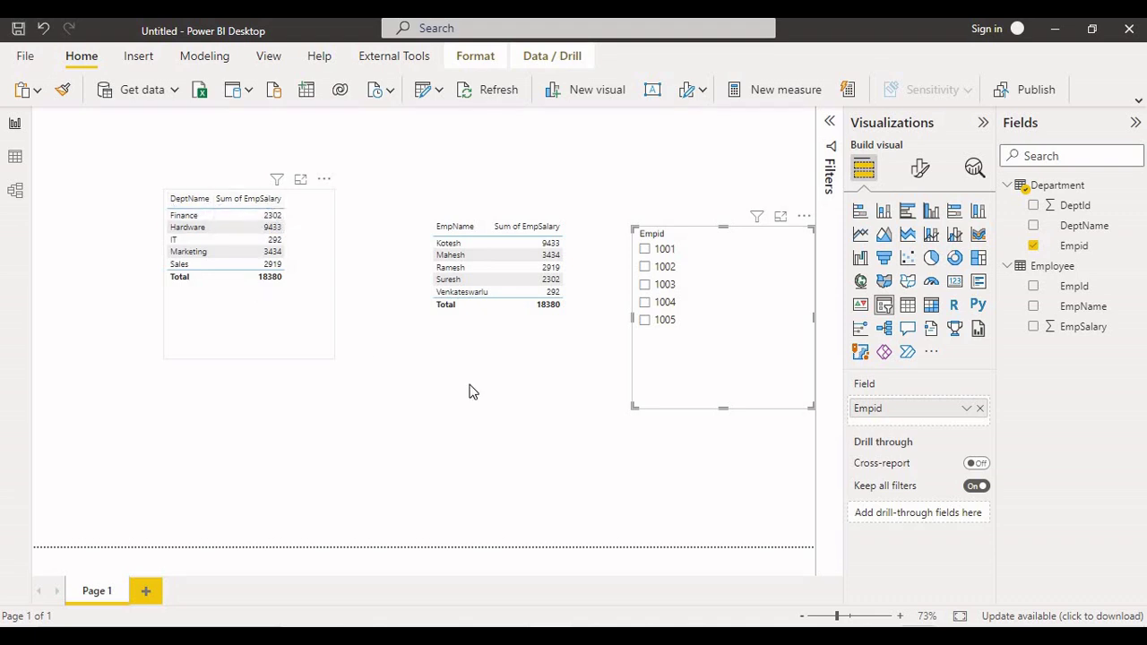
pyautogui.click(523, 322)
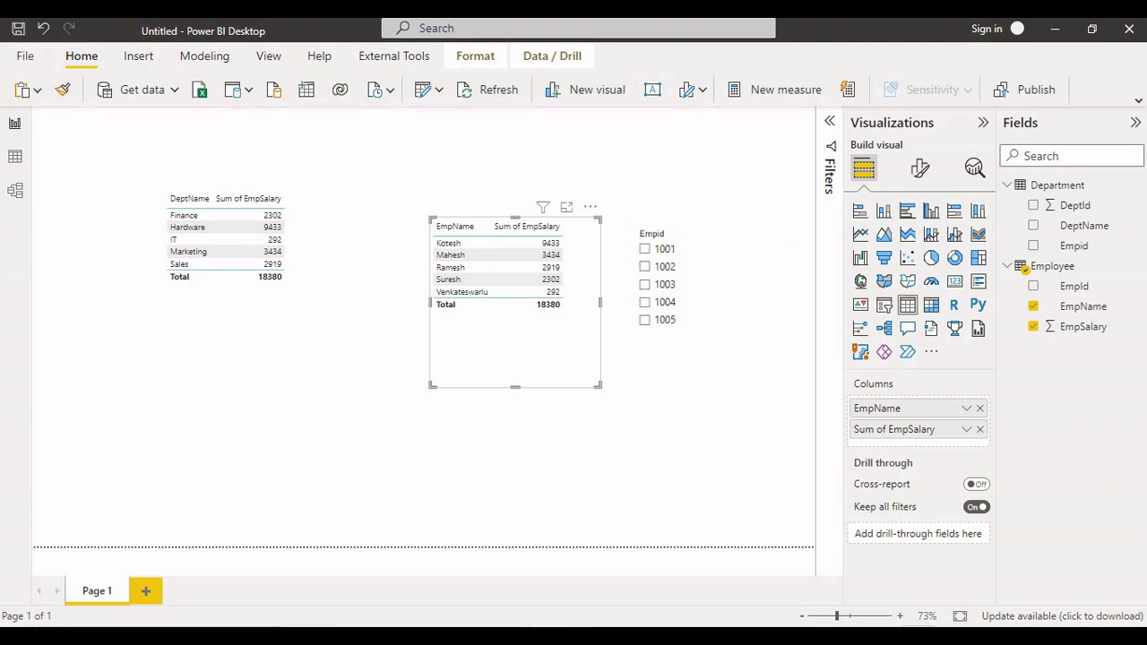
# - Compare the relationship's filter directions in the model diagram with the table visuals on the report page
pyautogui.click(20, 194)
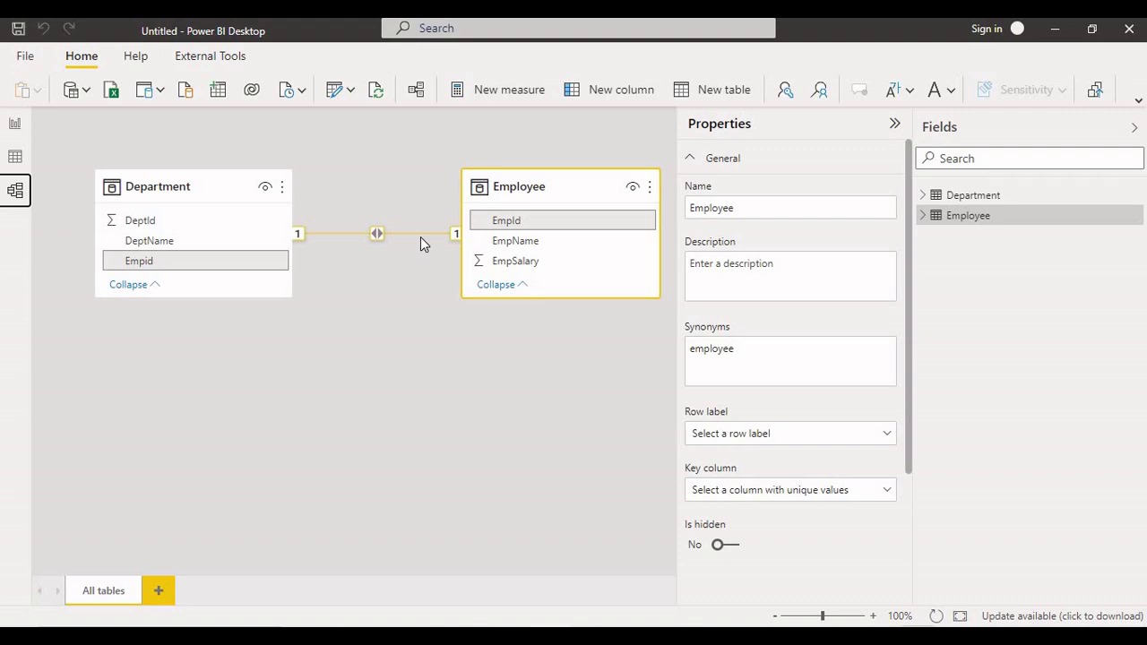
pyautogui.click(16, 127)
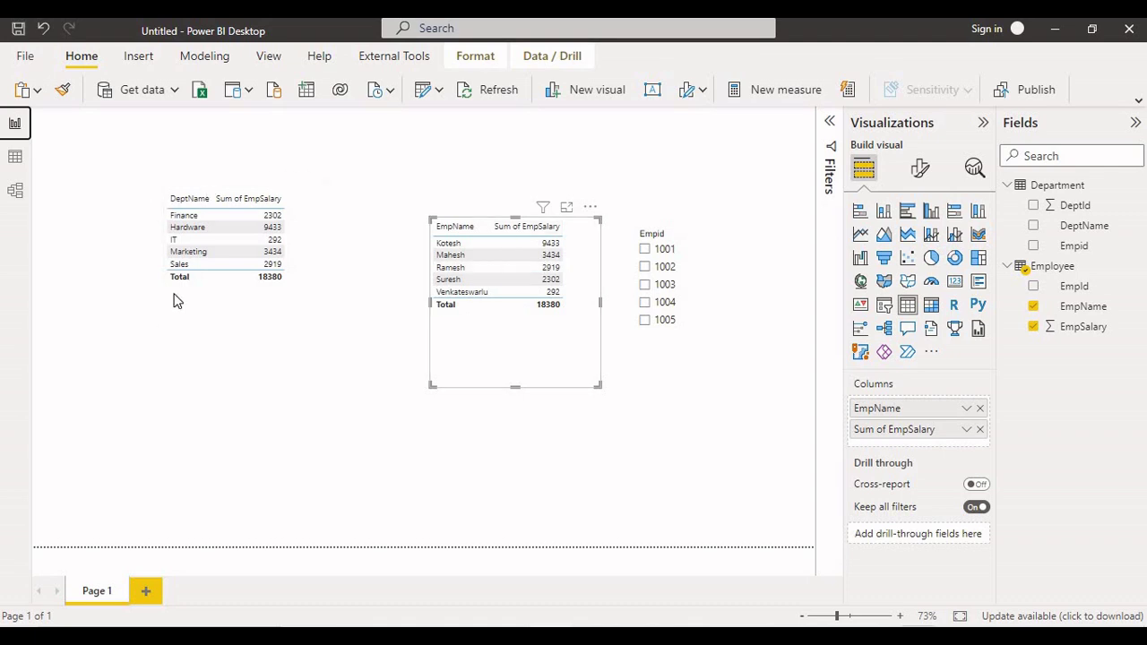
pyautogui.click(16, 192)
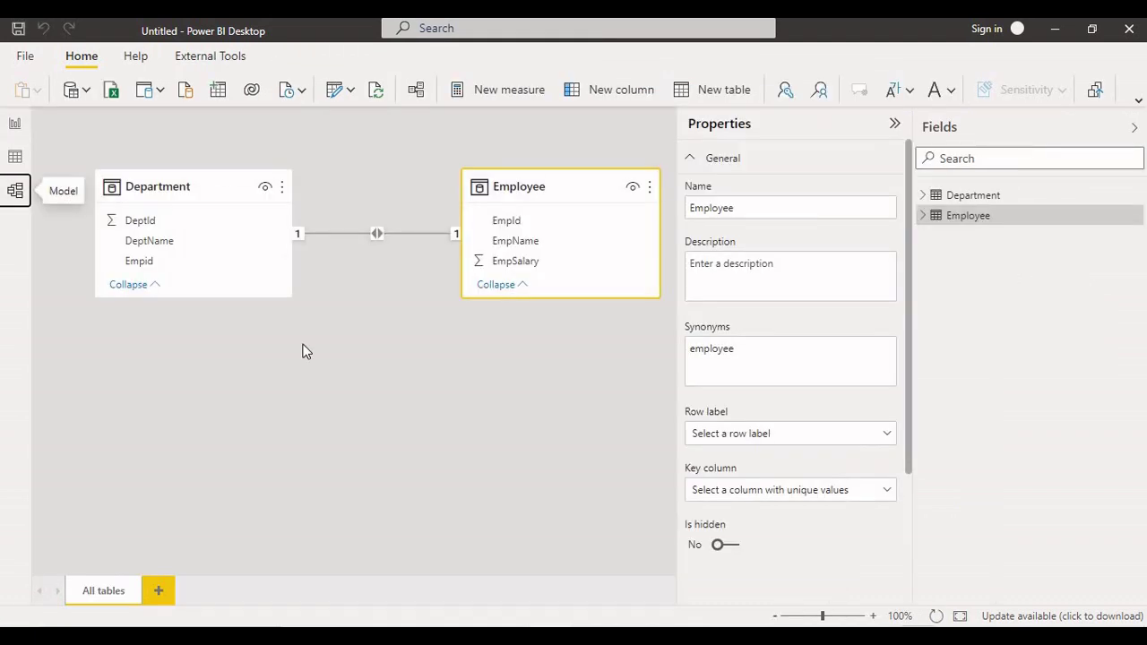